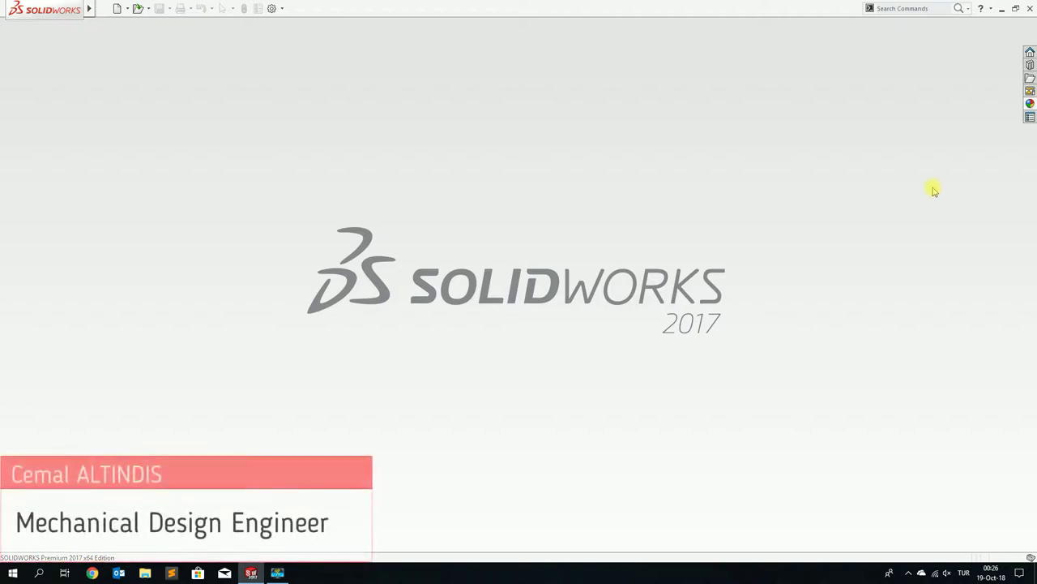
# Step: Open the montaj assembly from the permon2017 folder and start an exploded view
pyautogui.click(140, 11)
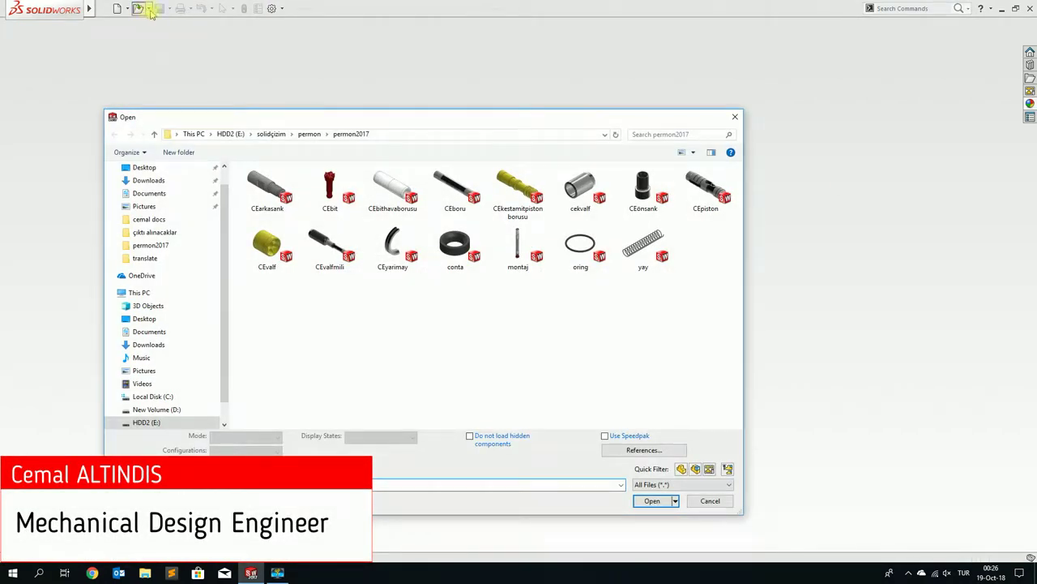
pyautogui.click(518, 247)
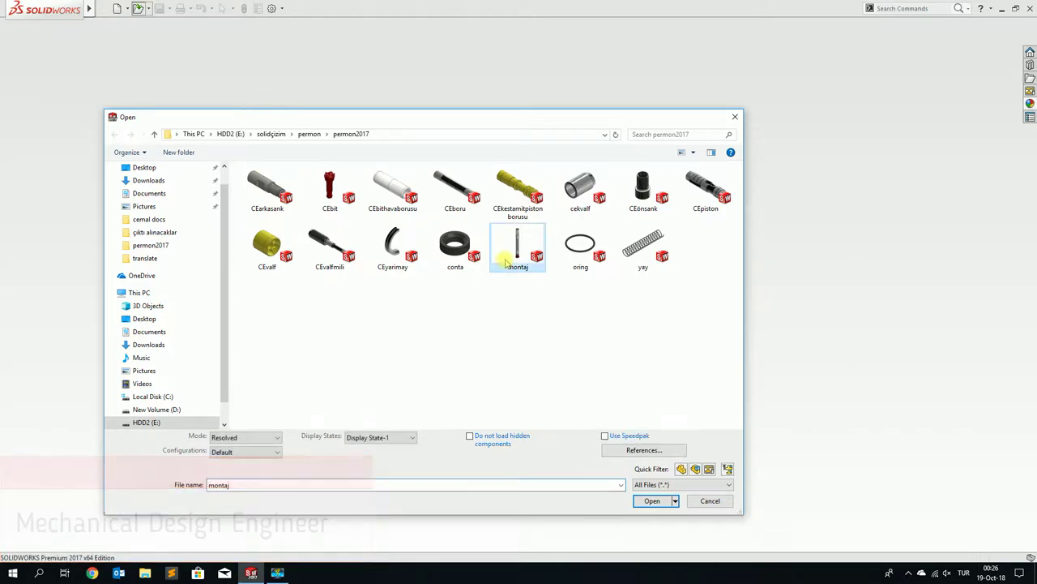
pyautogui.click(652, 501)
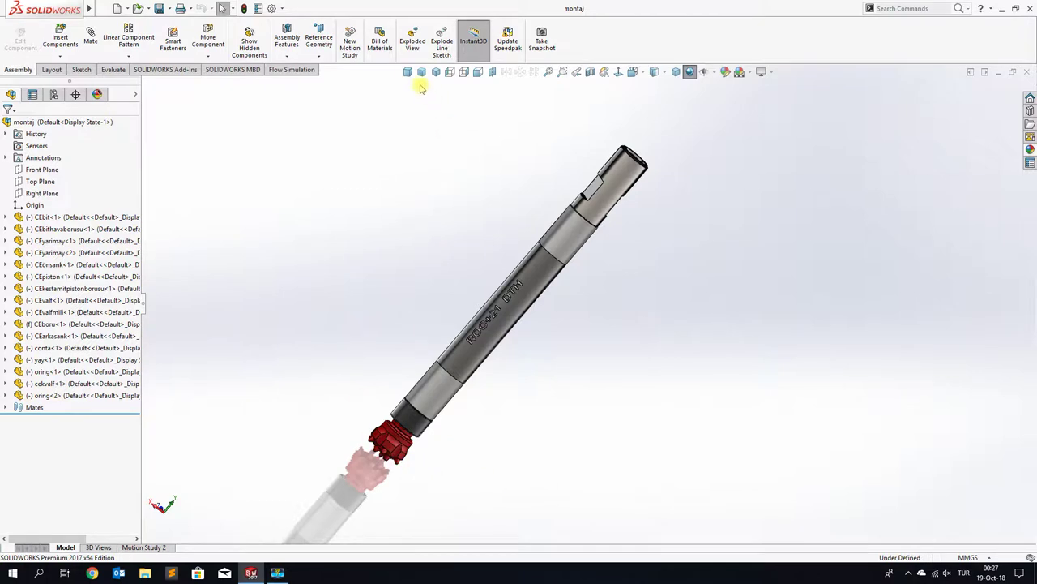
pyautogui.click(411, 40)
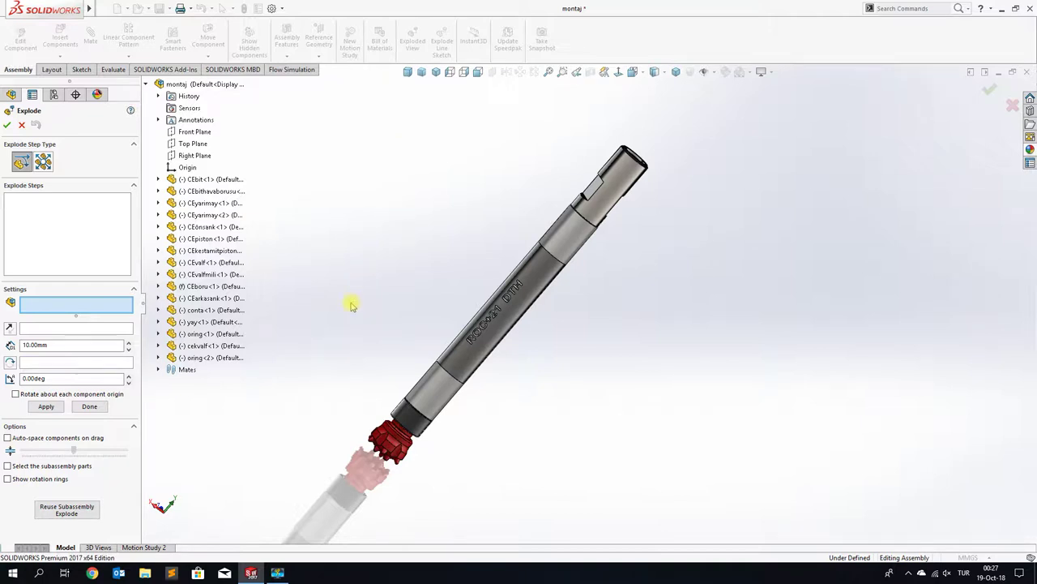
# Step: Drag CEarkasank and oring<2> up along the Y axis as Explode Step1
pyautogui.click(241, 302)
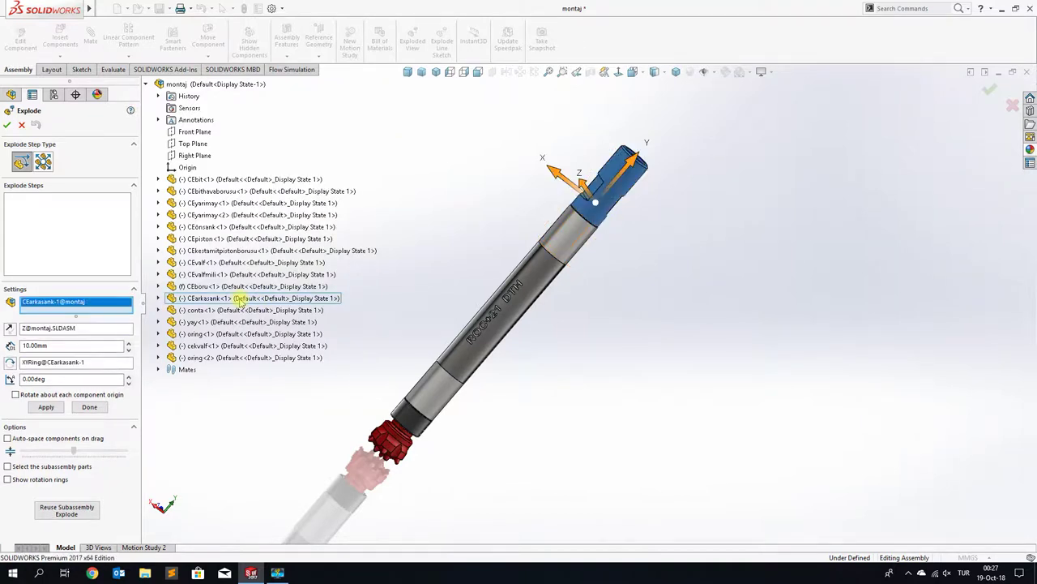
pyautogui.click(231, 358)
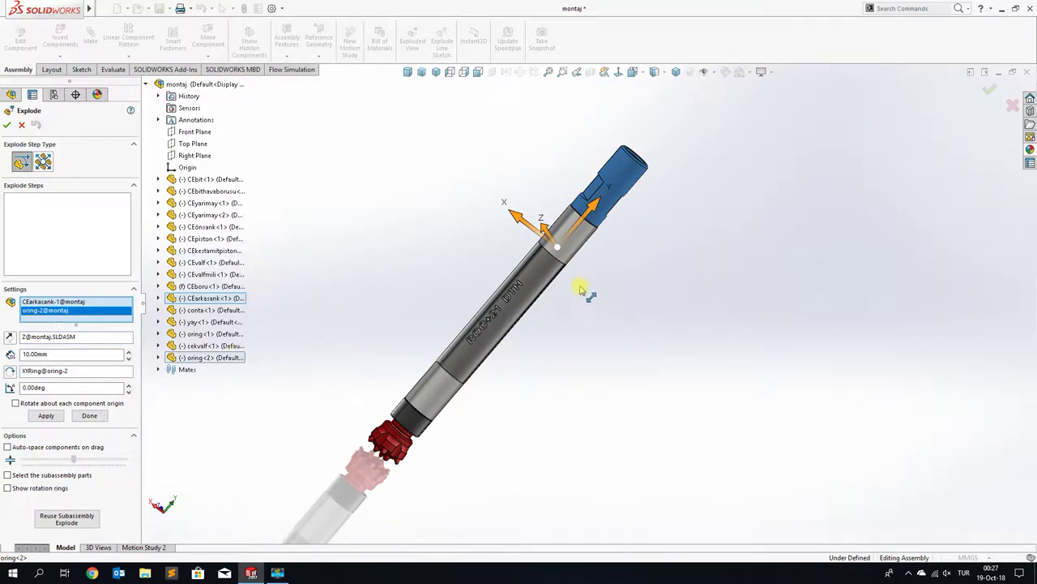
pyautogui.moveTo(596, 209); pyautogui.dragTo(683, 154)
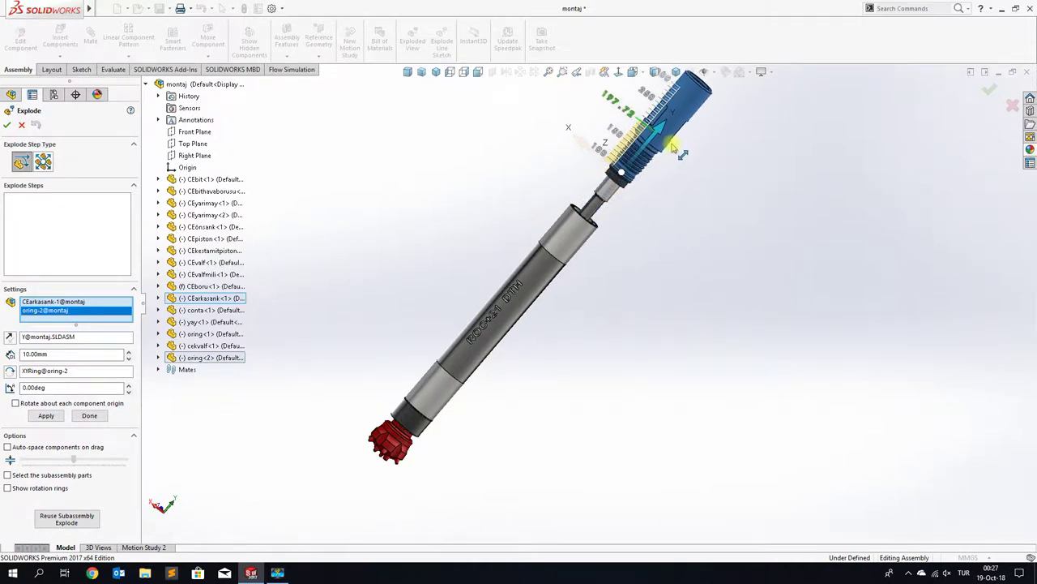
pyautogui.moveTo(673, 146); pyautogui.dragTo(681, 150)
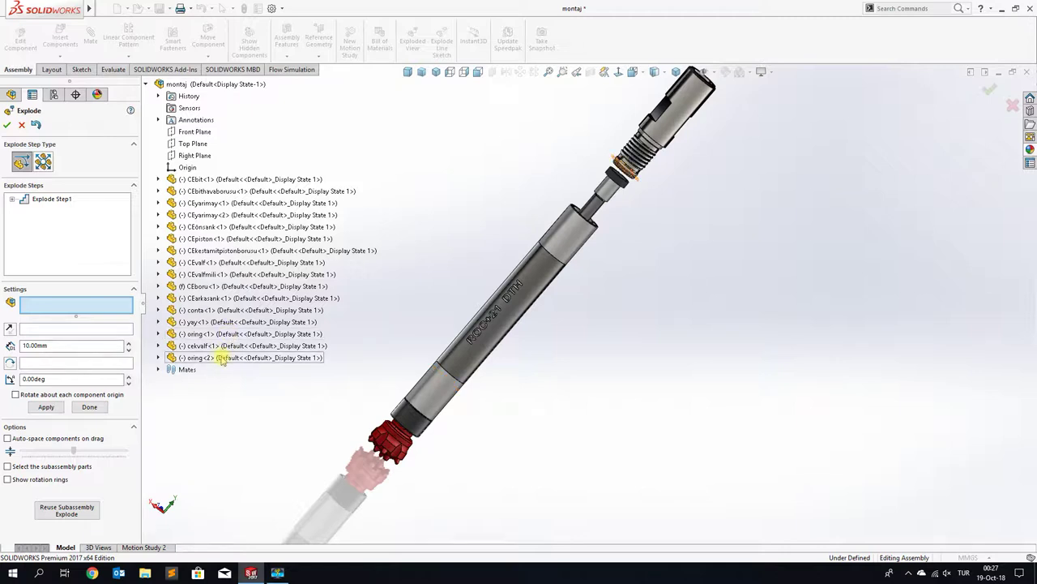
pyautogui.click(221, 360)
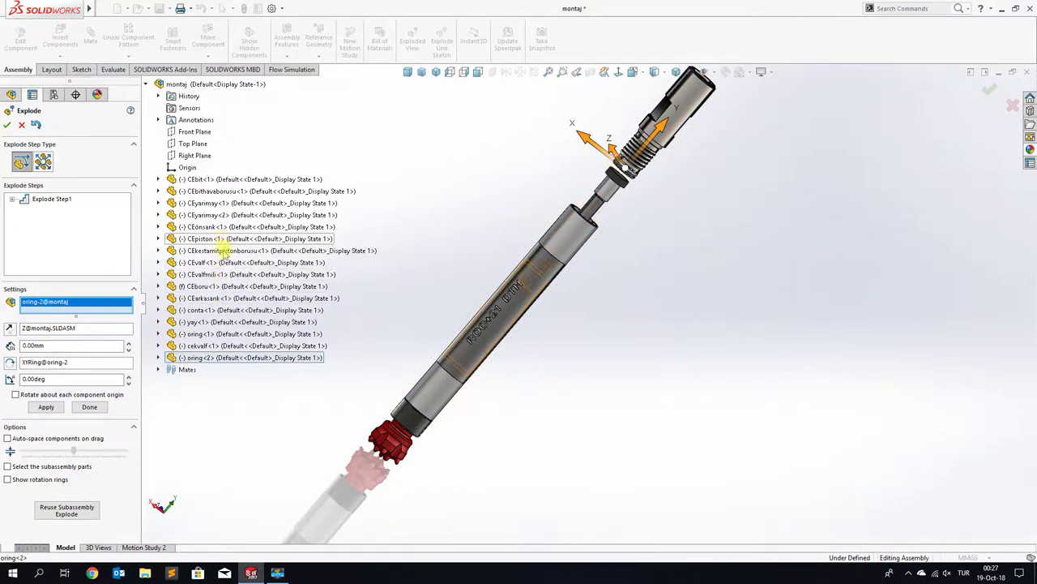
# Step: Offset oring<2> and CEarkasank sideways along X as Explode Step2
pyautogui.click(219, 299)
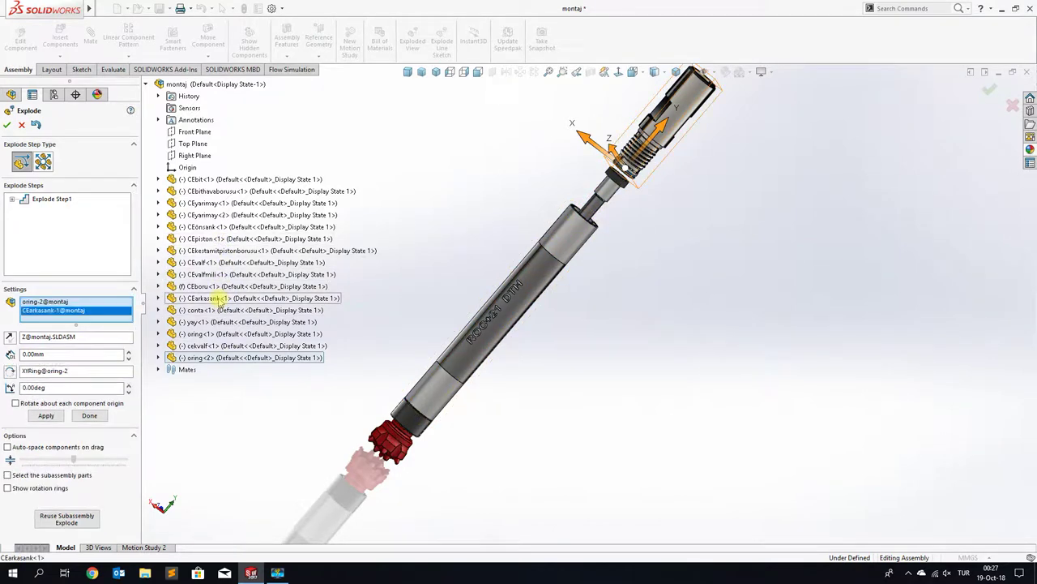
pyautogui.moveTo(646, 111); pyautogui.dragTo(717, 188)
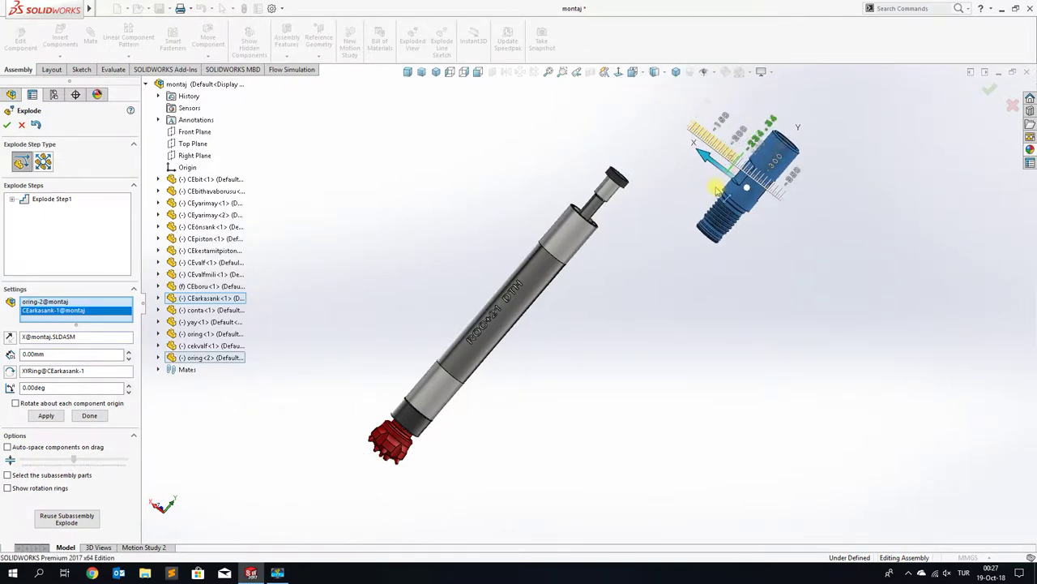
pyautogui.moveTo(716, 188); pyautogui.dragTo(722, 192)
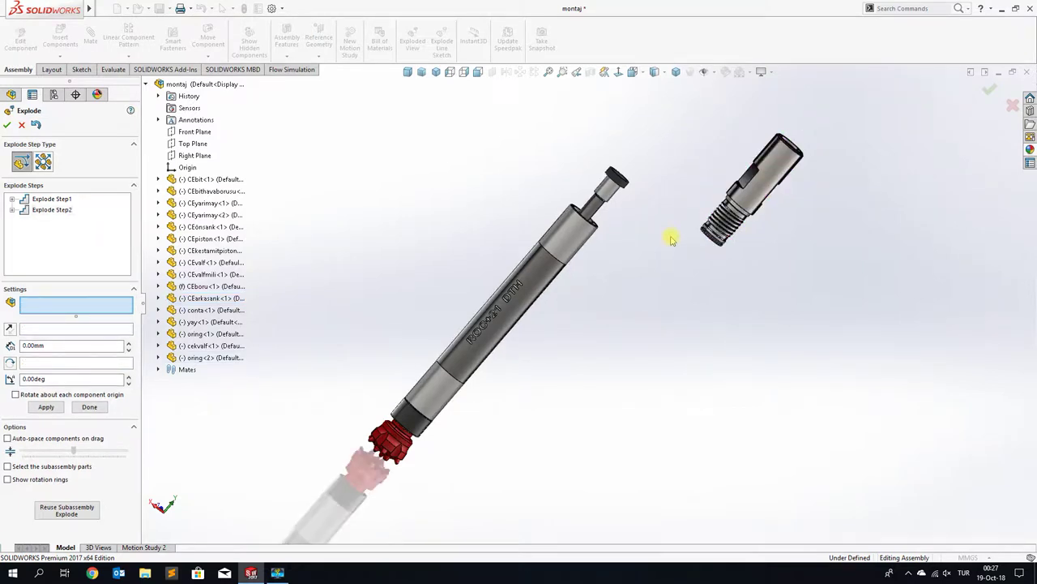
pyautogui.click(624, 188)
# Step: Pull the conta seal up out of the body, then move it along X and back toward the body
pyautogui.moveTo(652, 161)
pyautogui.mouseDown()
pyautogui.moveTo(699, 102)
pyautogui.moveTo(716, 115)
pyautogui.mouseUp()
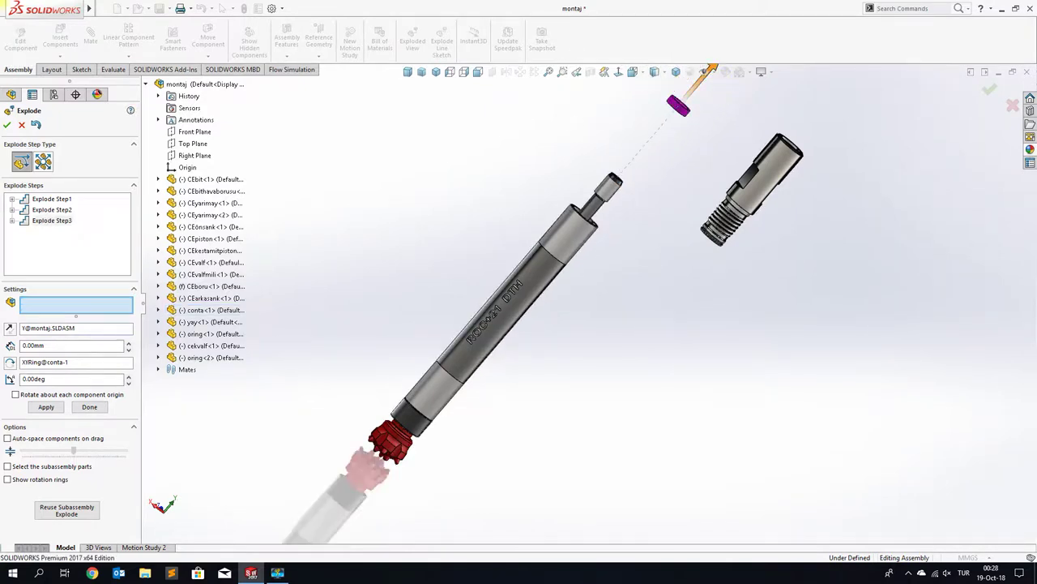
pyautogui.click(681, 110)
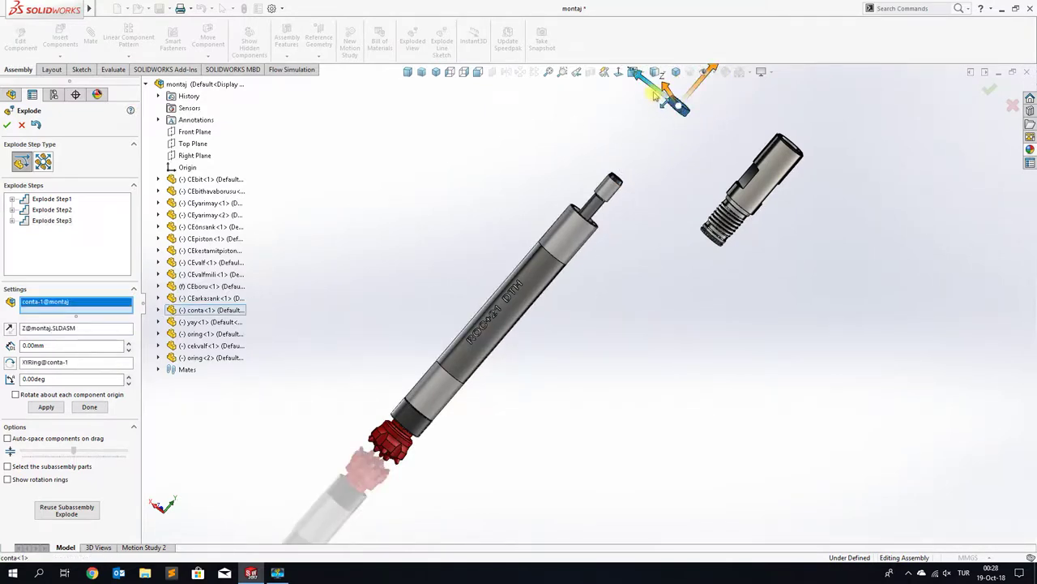
pyautogui.moveTo(654, 90); pyautogui.dragTo(688, 134)
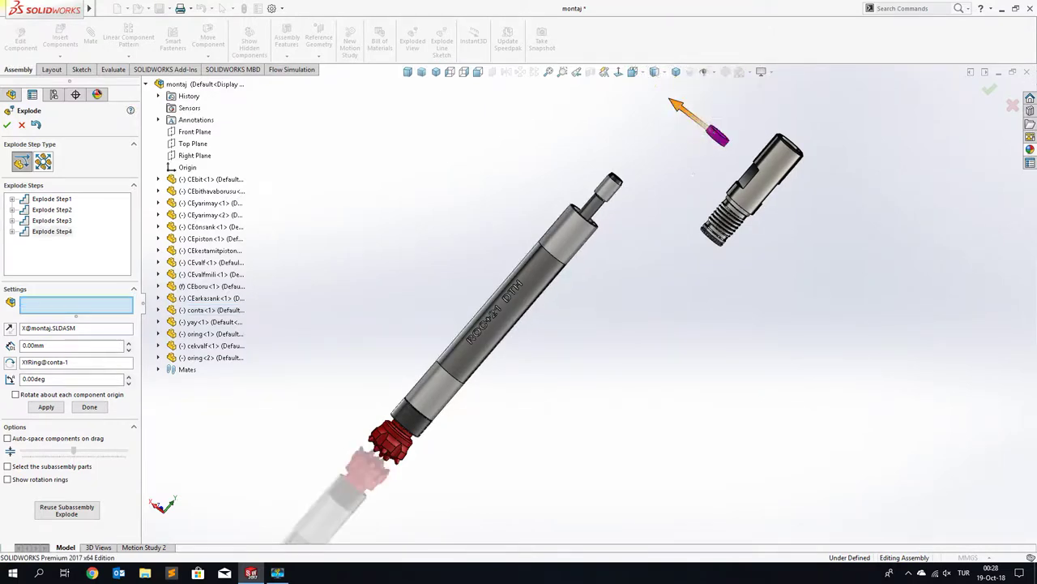
pyautogui.click(729, 141)
pyautogui.moveTo(737, 114)
pyautogui.mouseDown()
pyautogui.moveTo(626, 263)
pyautogui.moveTo(677, 218)
pyautogui.mouseUp()
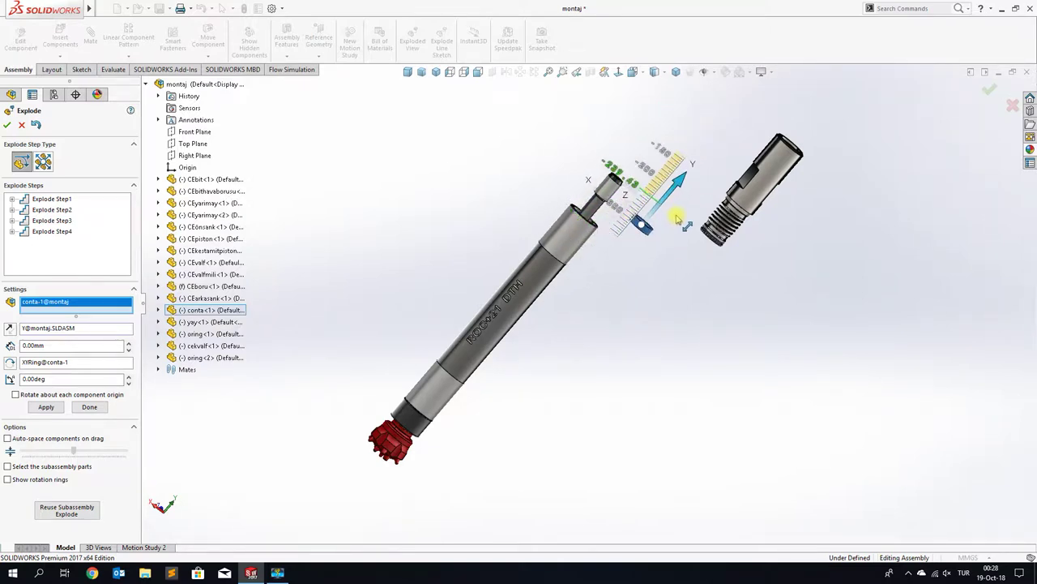
pyautogui.moveTo(677, 219); pyautogui.dragTo(681, 222)
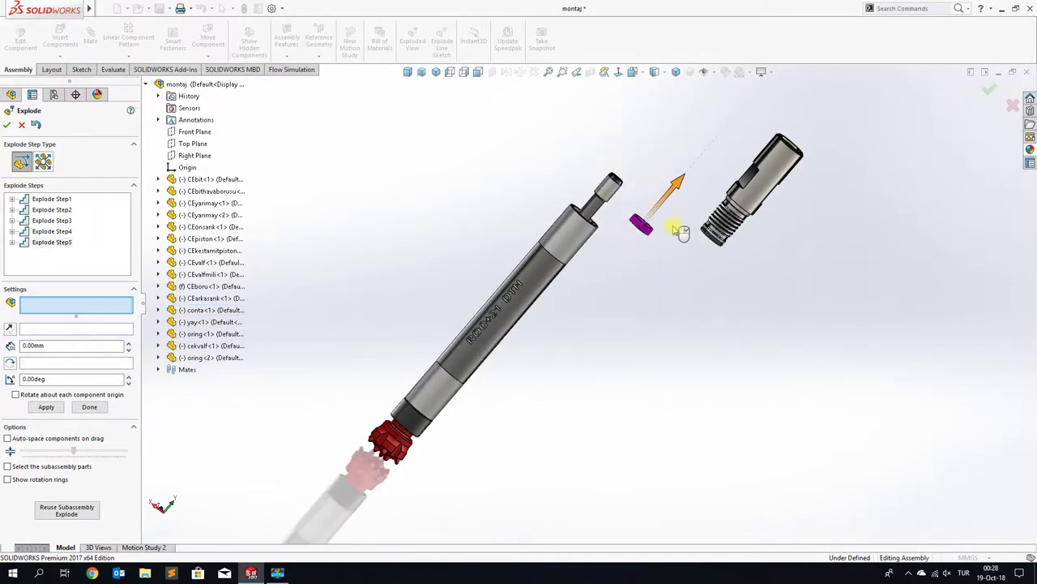
# Step: Shift the conta seal along X to about -140 mm and record the step
pyautogui.click(648, 233)
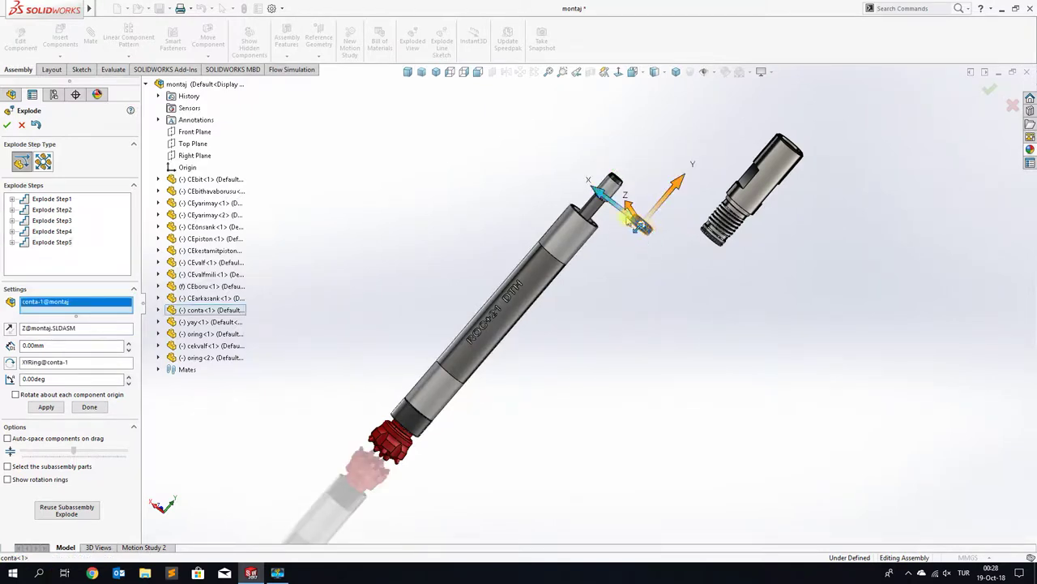
pyautogui.moveTo(622, 205); pyautogui.dragTo(663, 242)
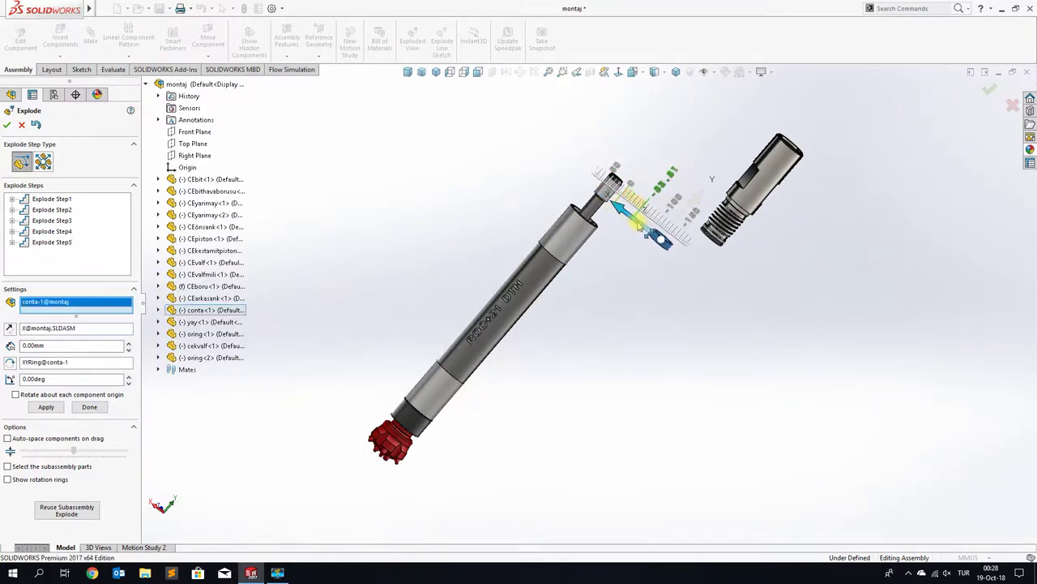
pyautogui.moveTo(663, 242); pyautogui.dragTo(669, 244)
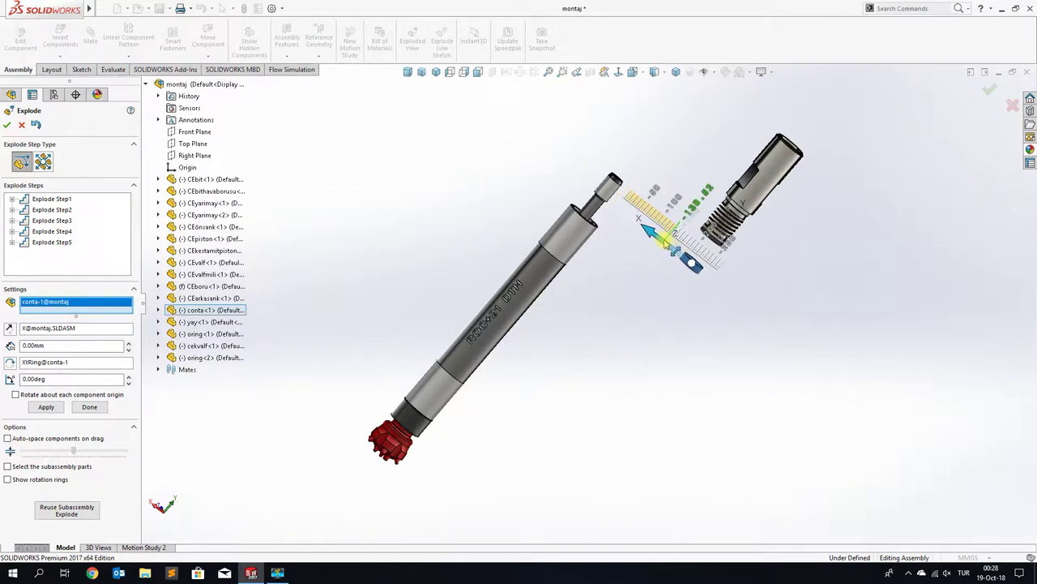
pyautogui.click(664, 242)
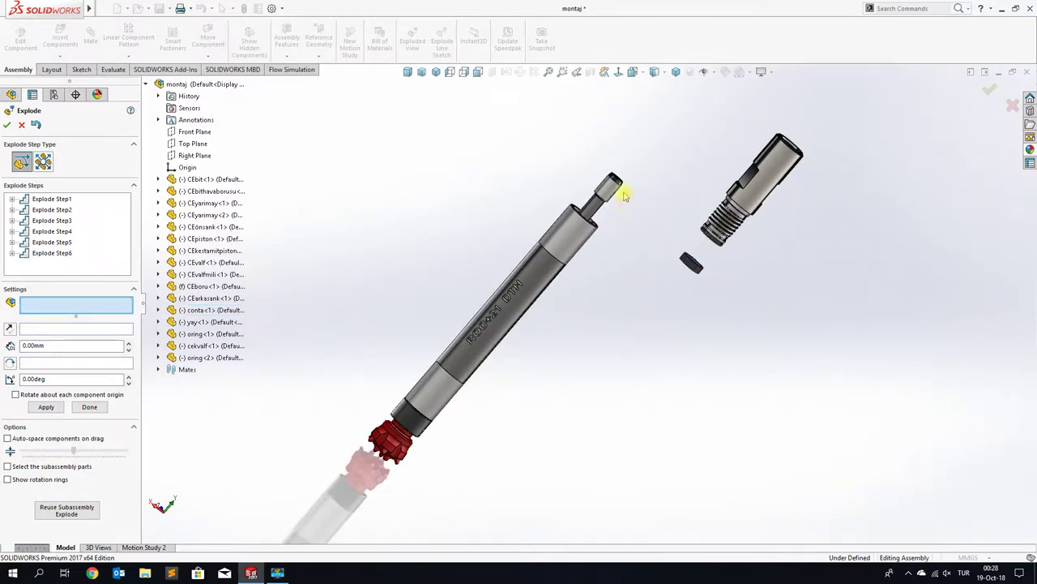
# Step: Pull the cekvalf valve up out of the body, nudge it back about 11 mm, then slide it down-right
pyautogui.click(624, 194)
pyautogui.moveTo(655, 155); pyautogui.dragTo(663, 145)
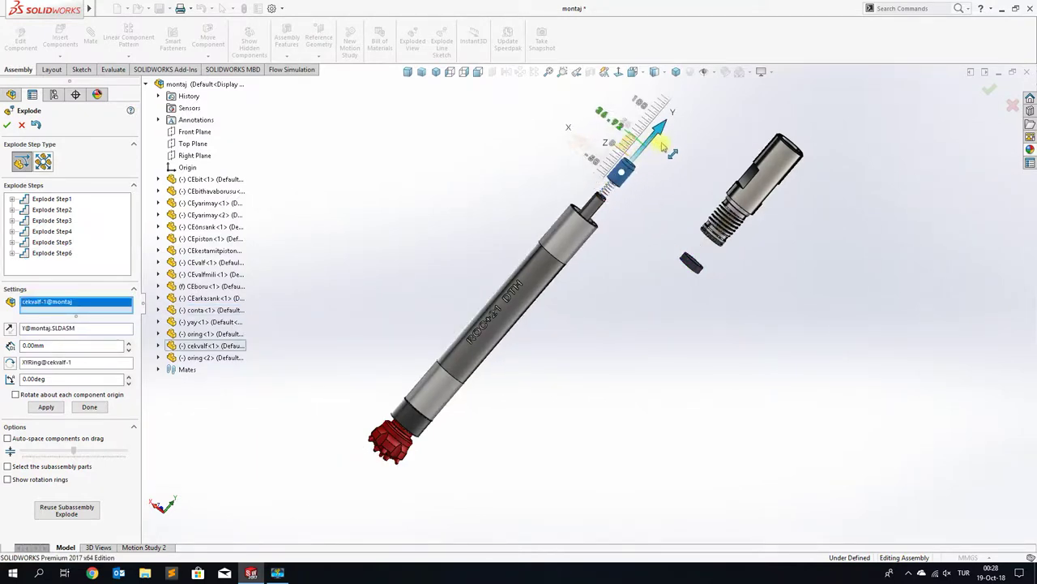
pyautogui.moveTo(663, 146); pyautogui.dragTo(677, 137)
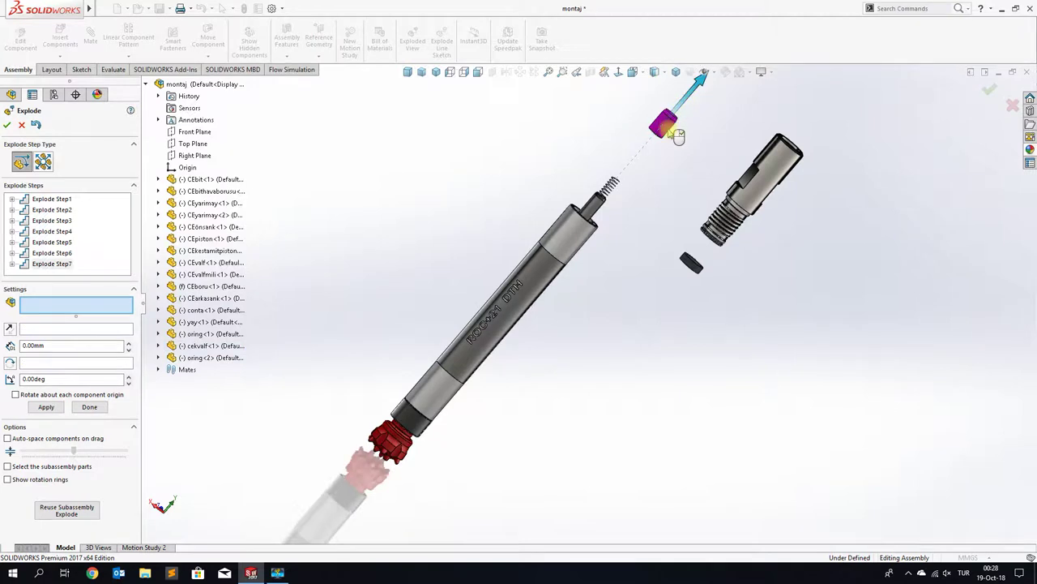
pyautogui.click(663, 126)
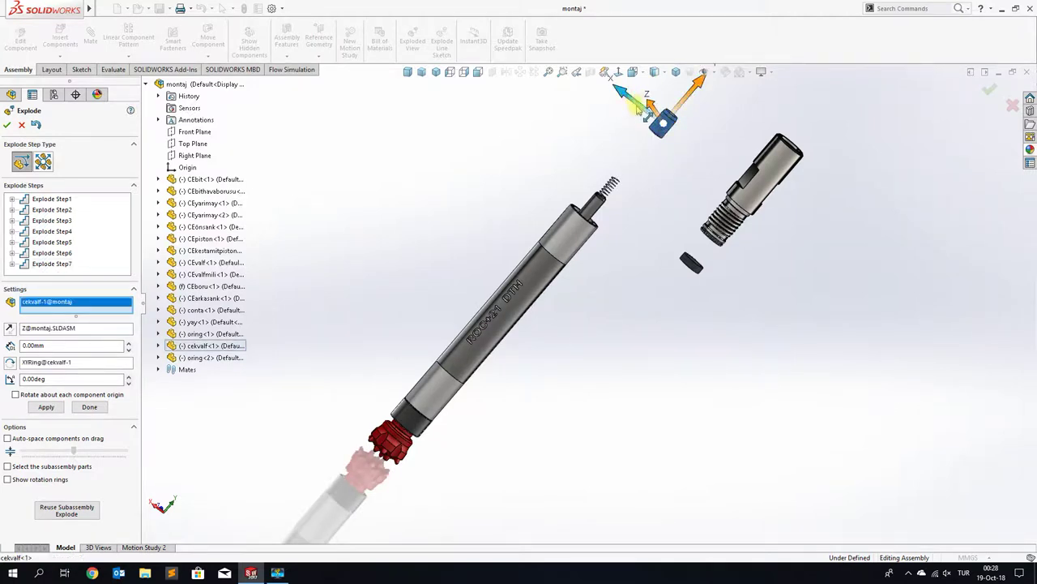
pyautogui.moveTo(642, 104); pyautogui.dragTo(658, 173)
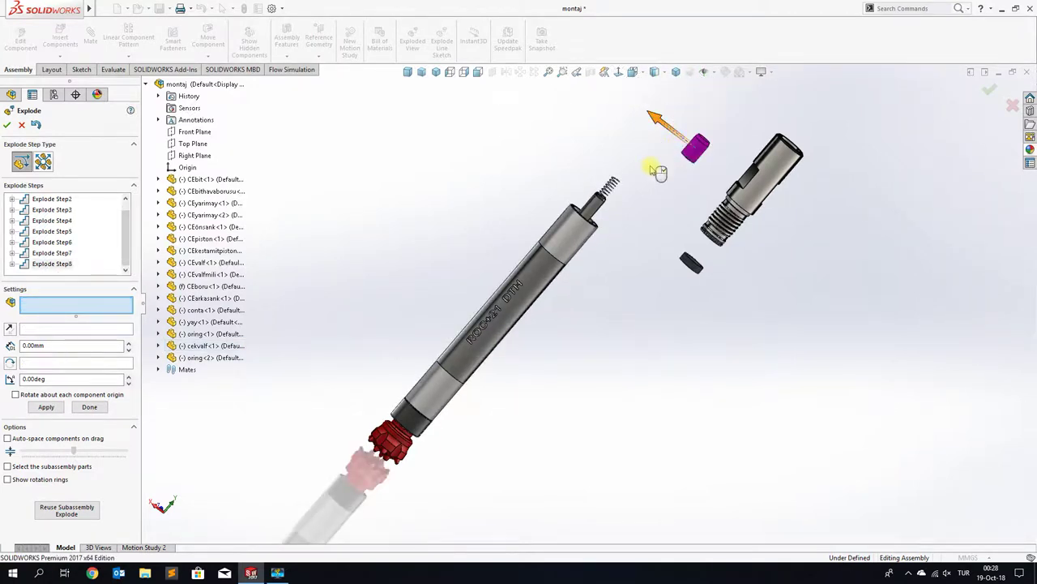
pyautogui.click(693, 148)
pyautogui.moveTo(717, 112)
pyautogui.mouseDown()
pyautogui.moveTo(624, 253)
pyautogui.moveTo(636, 258)
pyautogui.mouseUp()
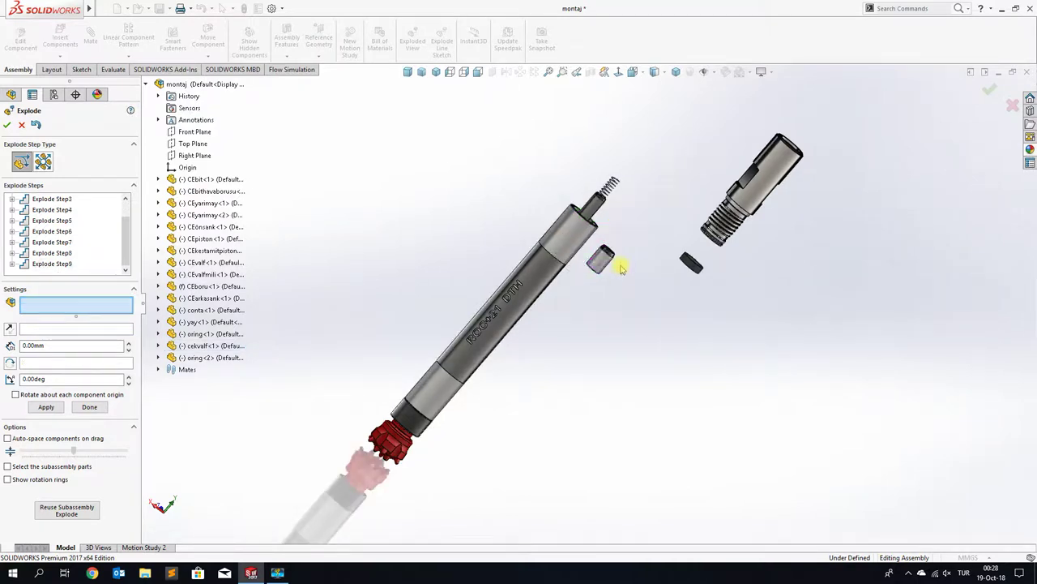
pyautogui.click(604, 260)
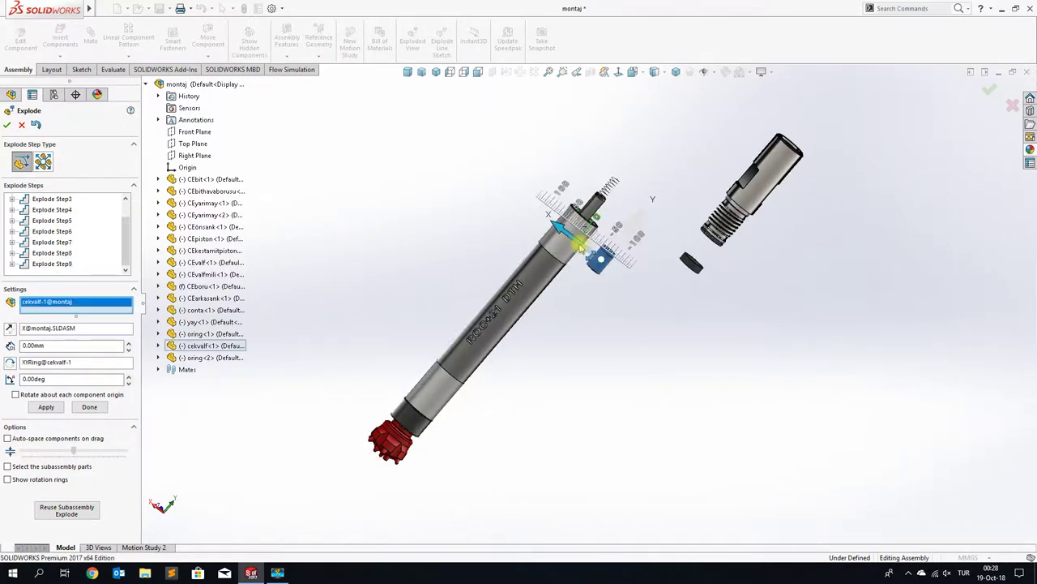
pyautogui.moveTo(600, 259); pyautogui.dragTo(641, 286)
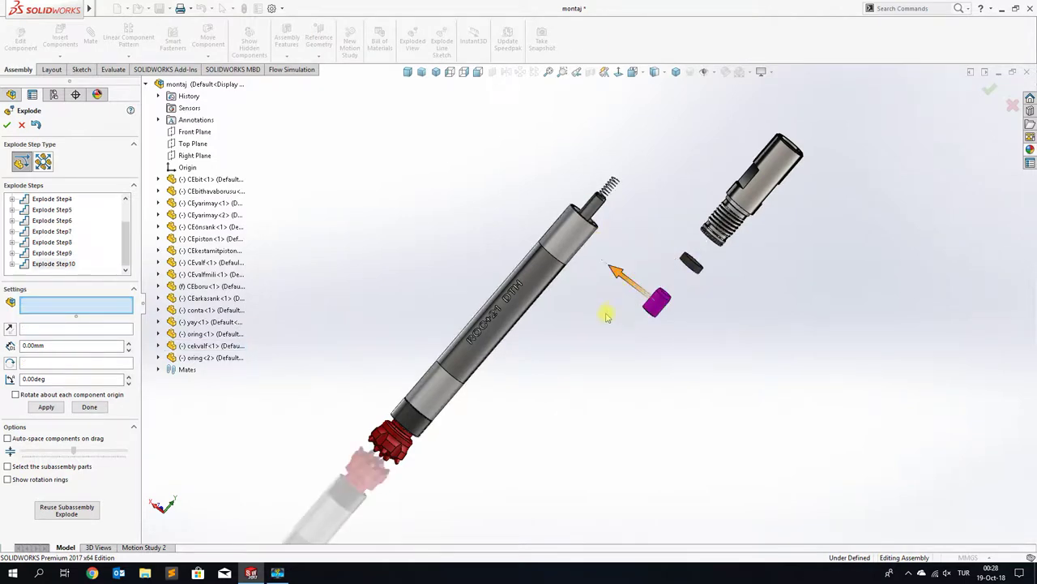
# Step: Pull the yay spring up out of the hammer body along its axis in two steps
pyautogui.click(614, 187)
pyautogui.moveTo(626, 162)
pyautogui.mouseDown()
pyautogui.moveTo(688, 117)
pyautogui.moveTo(672, 126)
pyautogui.mouseUp()
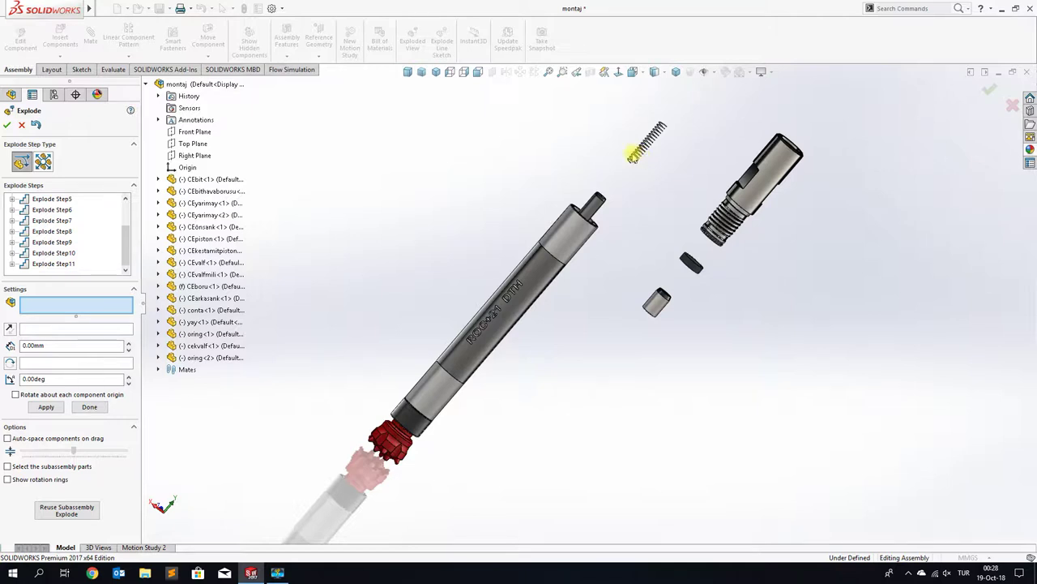
pyautogui.click(636, 160)
pyautogui.moveTo(609, 113); pyautogui.dragTo(630, 135)
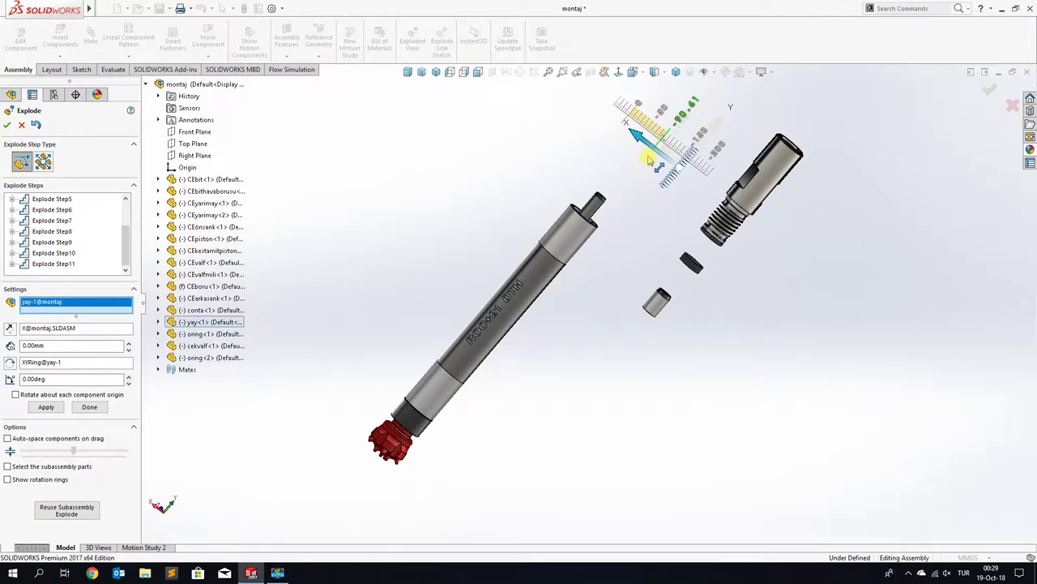
pyautogui.moveTo(630, 134); pyautogui.dragTo(655, 212)
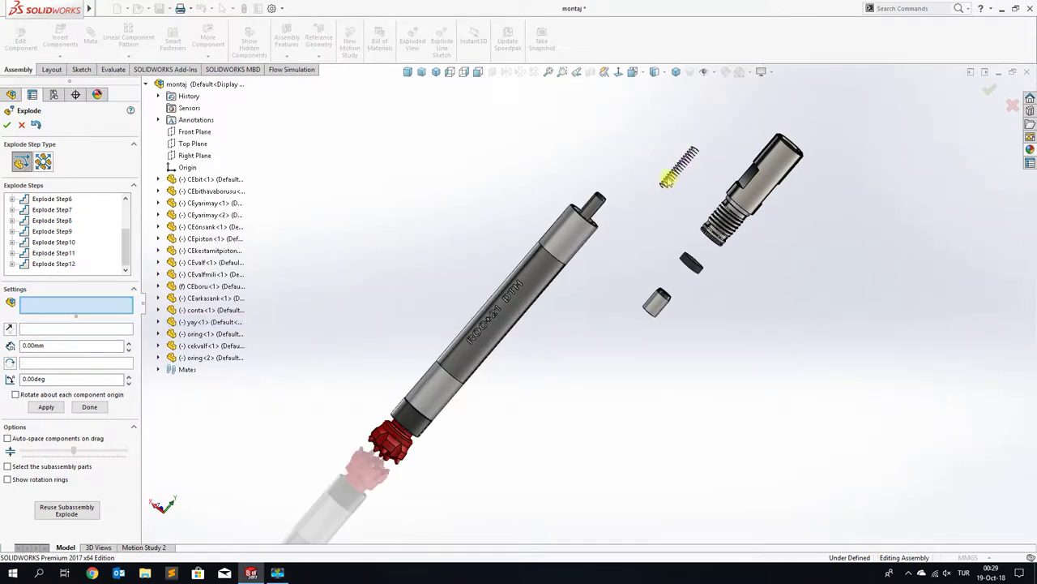
# Step: Slide the yay spring down beside the body and sideways into line with the exploded parts
pyautogui.click(666, 180)
pyautogui.moveTo(714, 128); pyautogui.dragTo(603, 275)
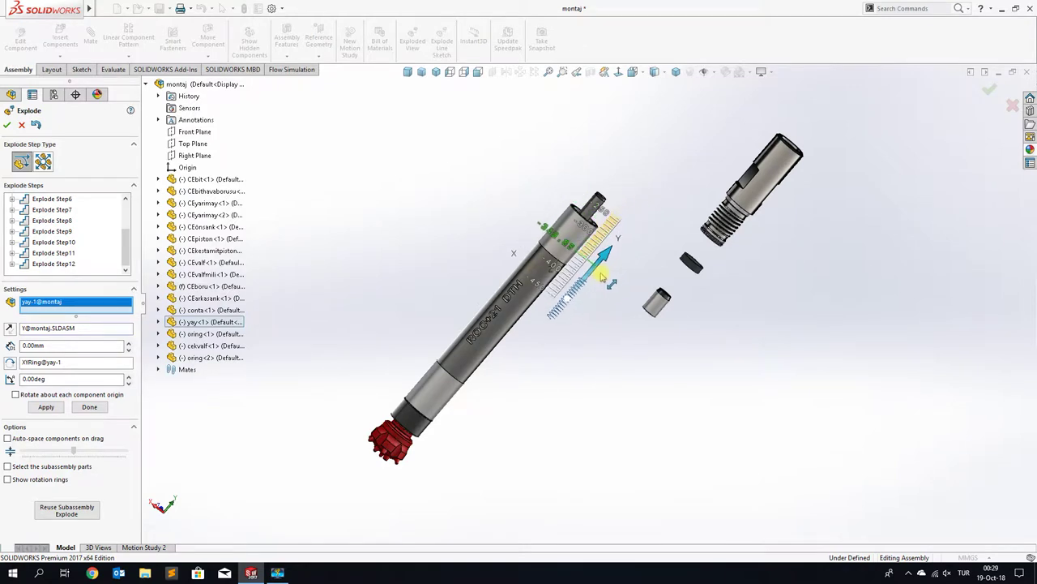
pyautogui.moveTo(603, 276); pyautogui.dragTo(604, 277)
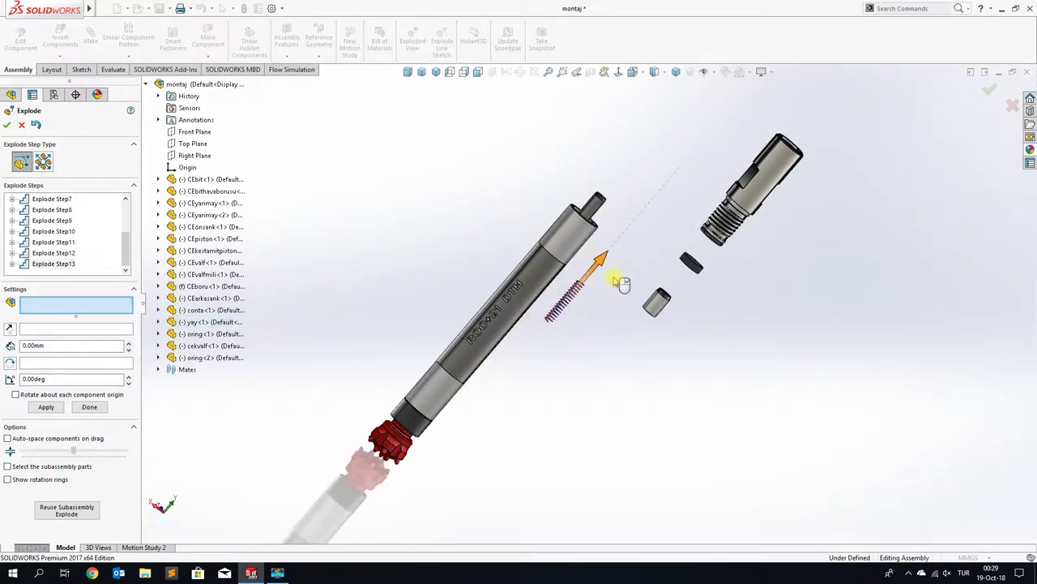
pyautogui.click(579, 288)
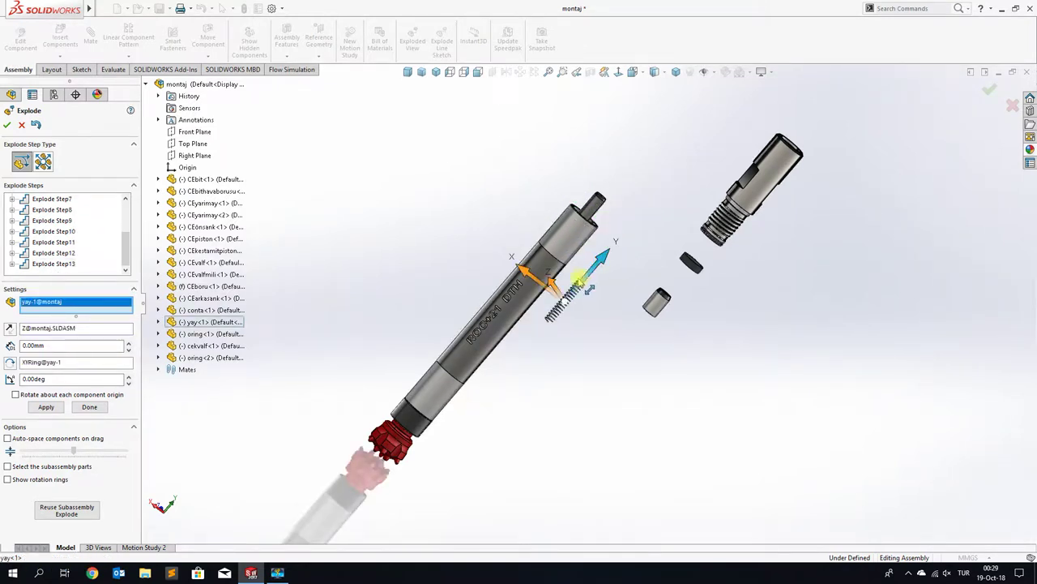
pyautogui.moveTo(537, 277); pyautogui.dragTo(587, 328)
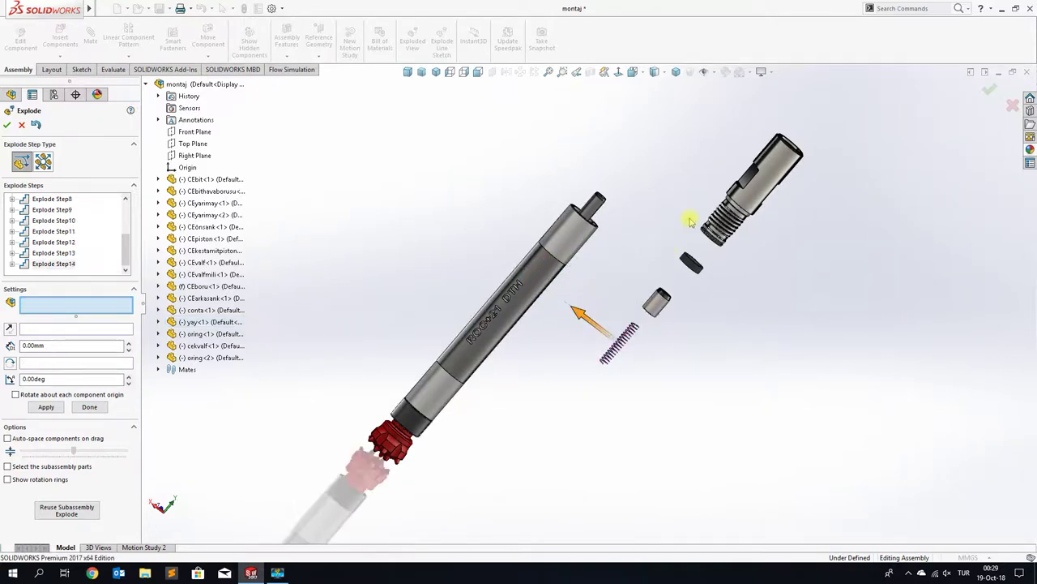
pyautogui.click(599, 203)
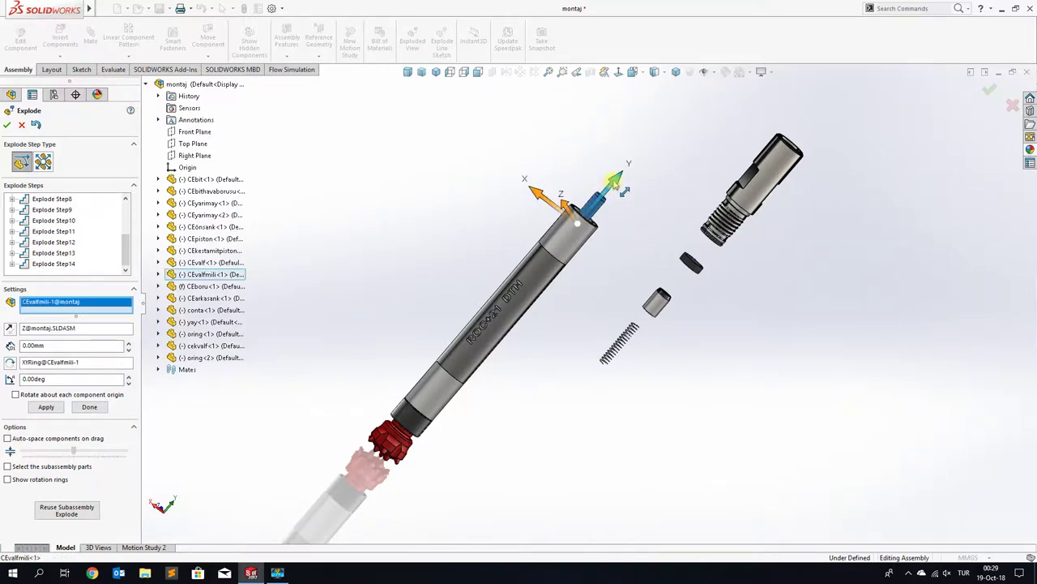
# Step: Pull the CEvalfmili shaft up out of the body and adjust its distance along the axis
pyautogui.moveTo(614, 183); pyautogui.dragTo(683, 139)
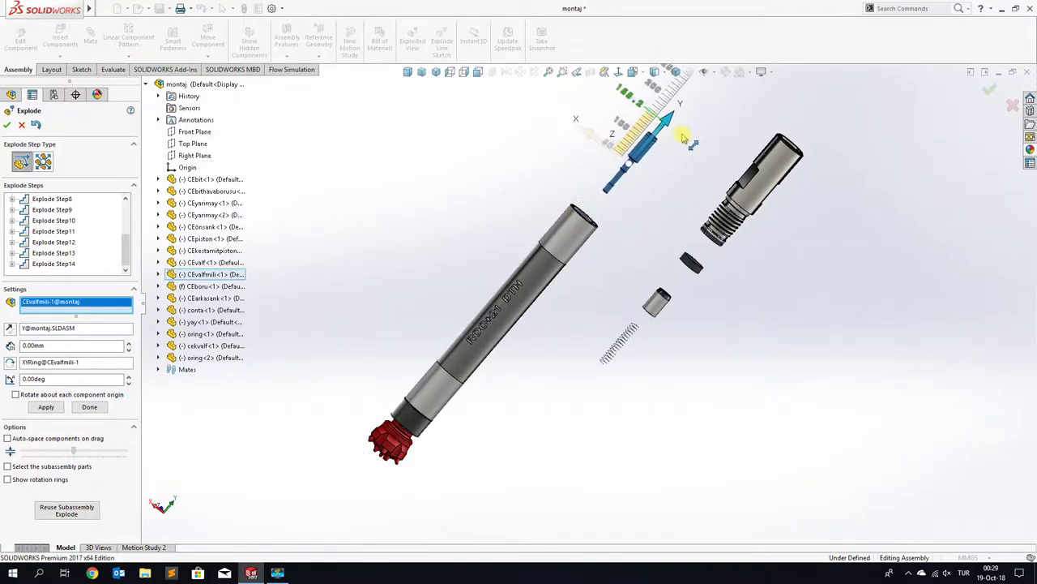
pyautogui.moveTo(684, 139); pyautogui.dragTo(685, 139)
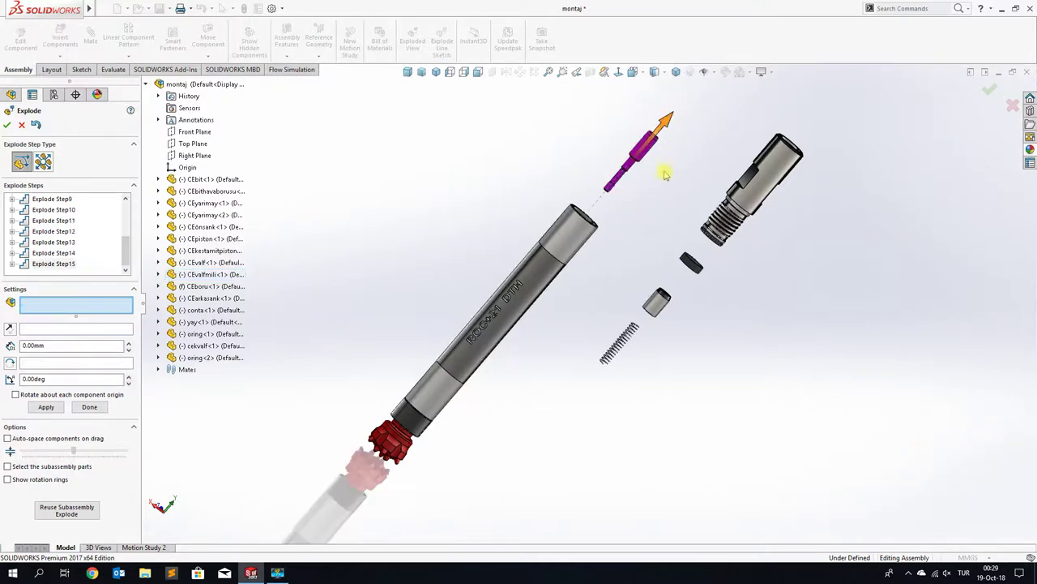
pyautogui.click(648, 156)
pyautogui.moveTo(649, 158); pyautogui.dragTo(645, 185)
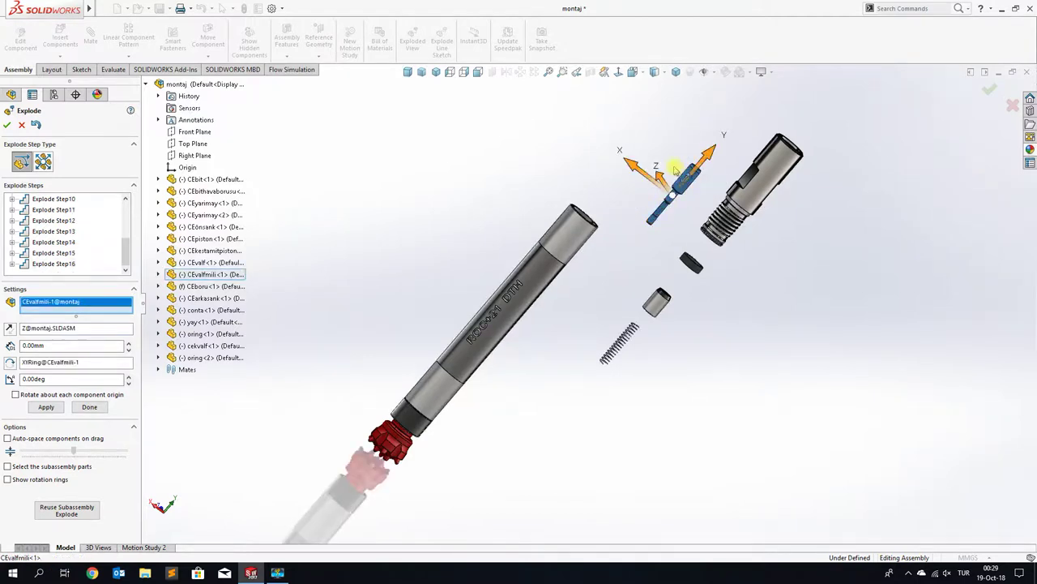
# Step: Bring the CEvalfmili shaft down beside the body, in line below the spring
pyautogui.moveTo(696, 158); pyautogui.dragTo(575, 362)
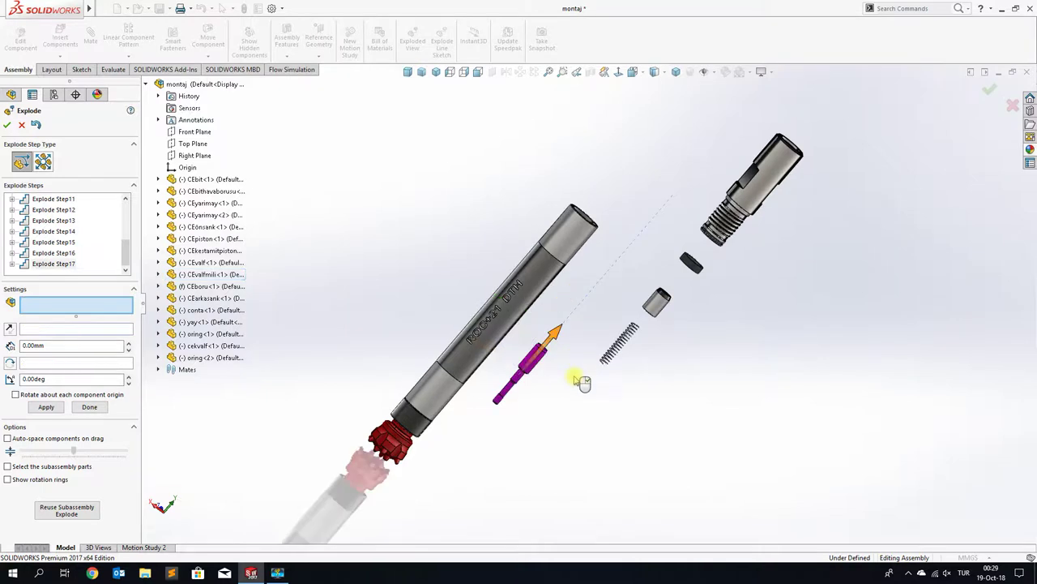
pyautogui.click(535, 362)
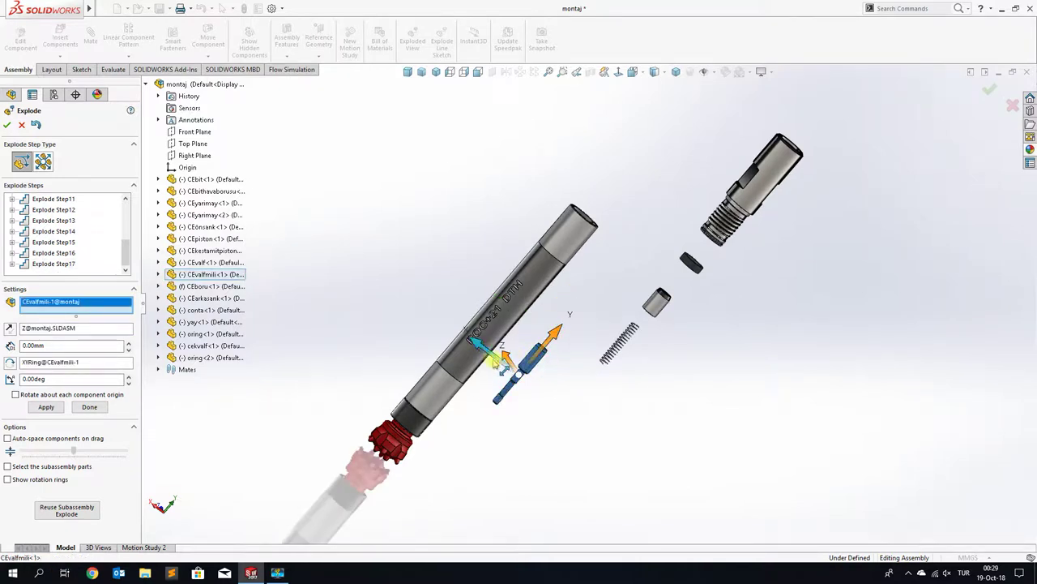
pyautogui.moveTo(499, 363); pyautogui.dragTo(539, 399)
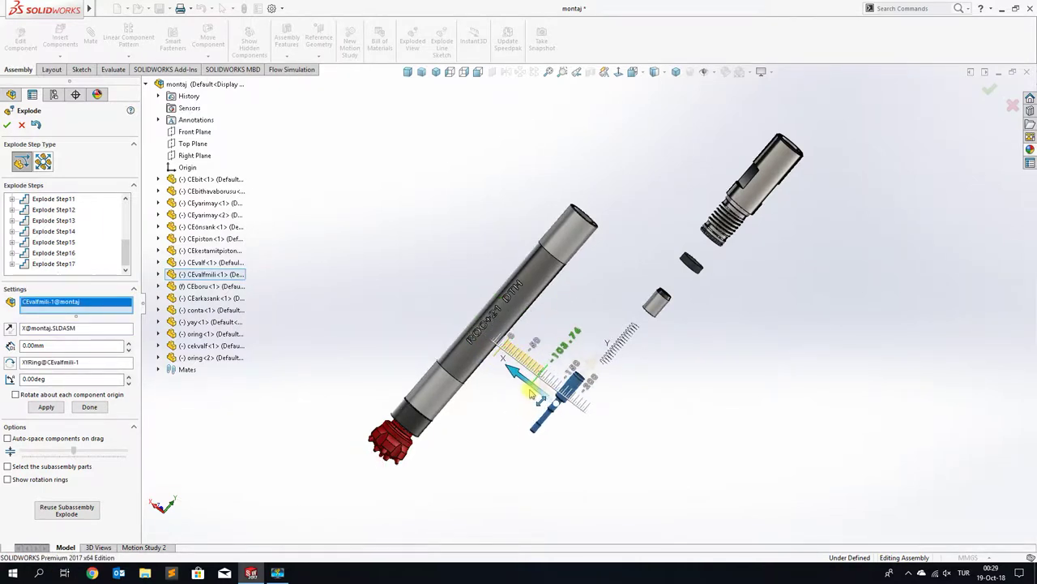
pyautogui.moveTo(539, 400); pyautogui.dragTo(551, 409)
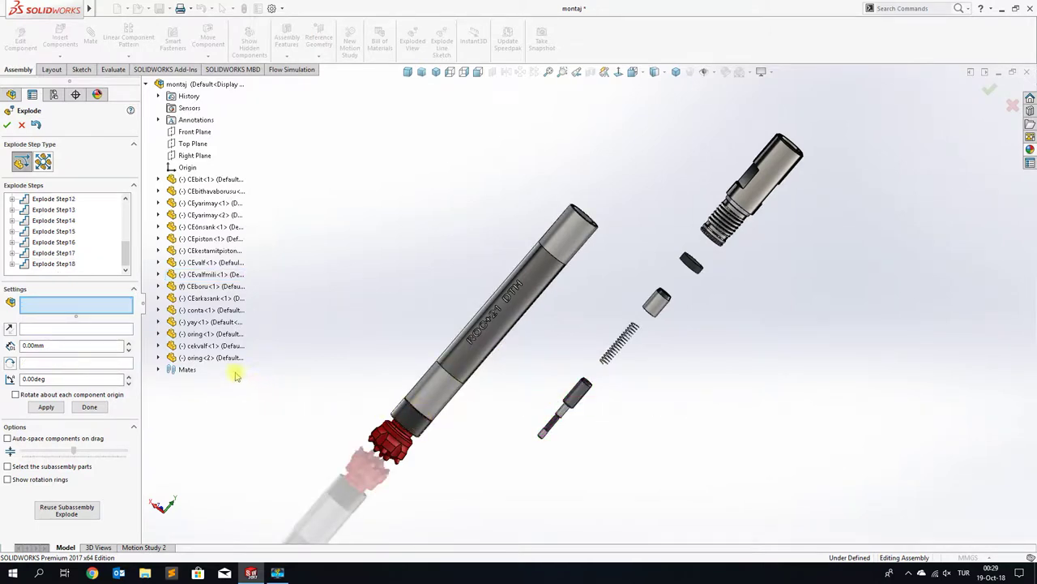
pyautogui.click(217, 262)
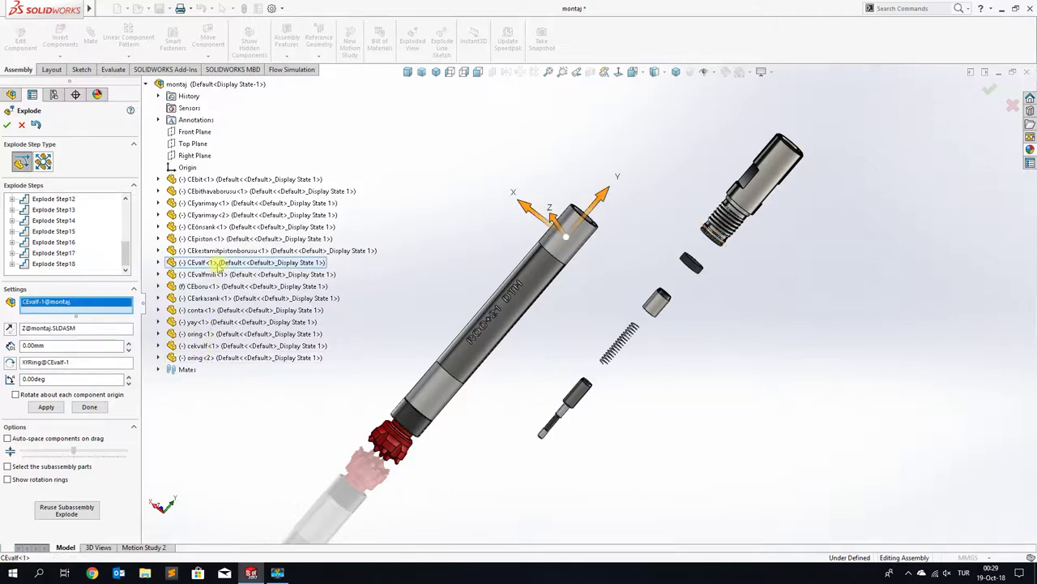
# Step: Pull the CEvalf valve up out of the body and offset it sideways
pyautogui.moveTo(604, 193); pyautogui.dragTo(661, 148)
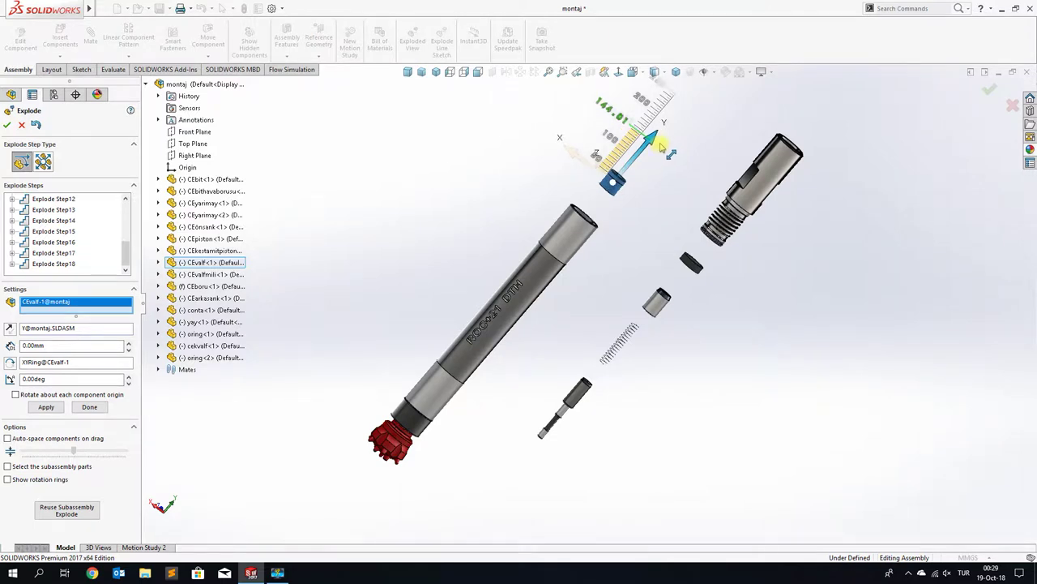
pyautogui.moveTo(660, 150); pyautogui.dragTo(661, 149)
pyautogui.click(620, 175)
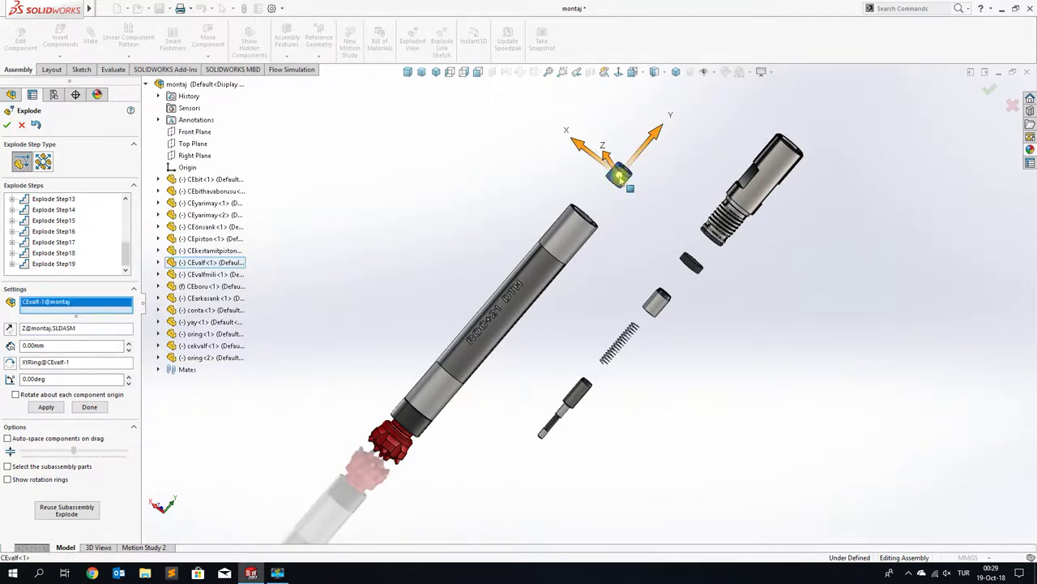
pyautogui.moveTo(597, 151); pyautogui.dragTo(631, 197)
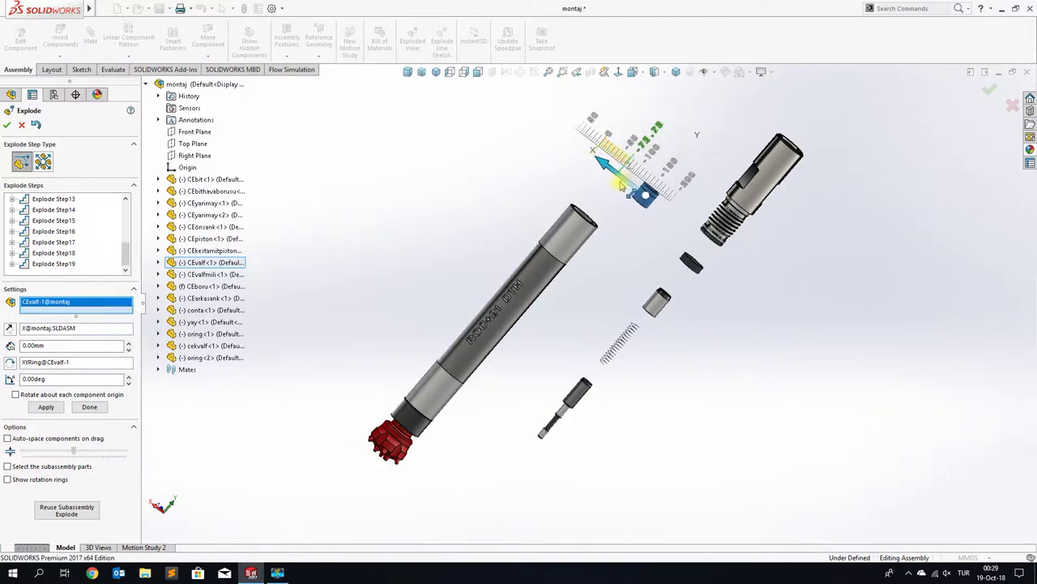
pyautogui.moveTo(630, 195); pyautogui.dragTo(632, 199)
# Step: Bring the CEvalf valve down beside the body and into line with the other parts
pyautogui.click(660, 209)
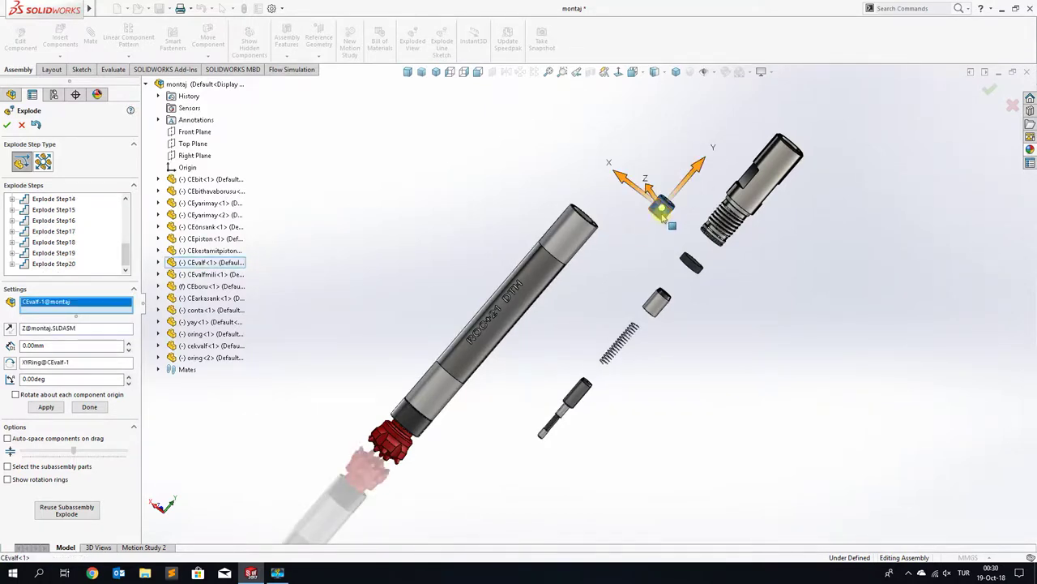
pyautogui.moveTo(684, 185); pyautogui.dragTo(512, 432)
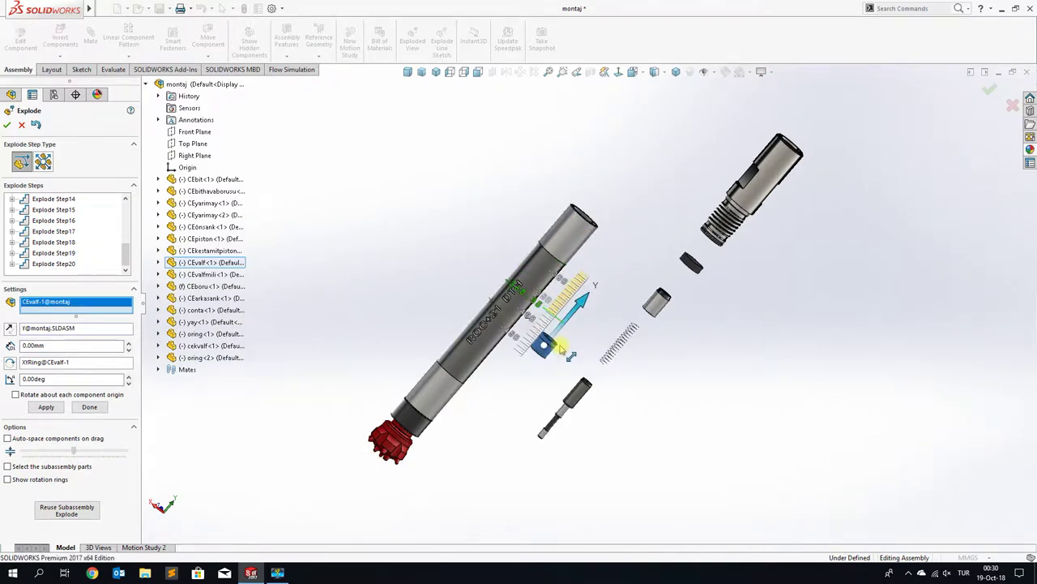
pyautogui.moveTo(513, 432); pyautogui.dragTo(509, 434)
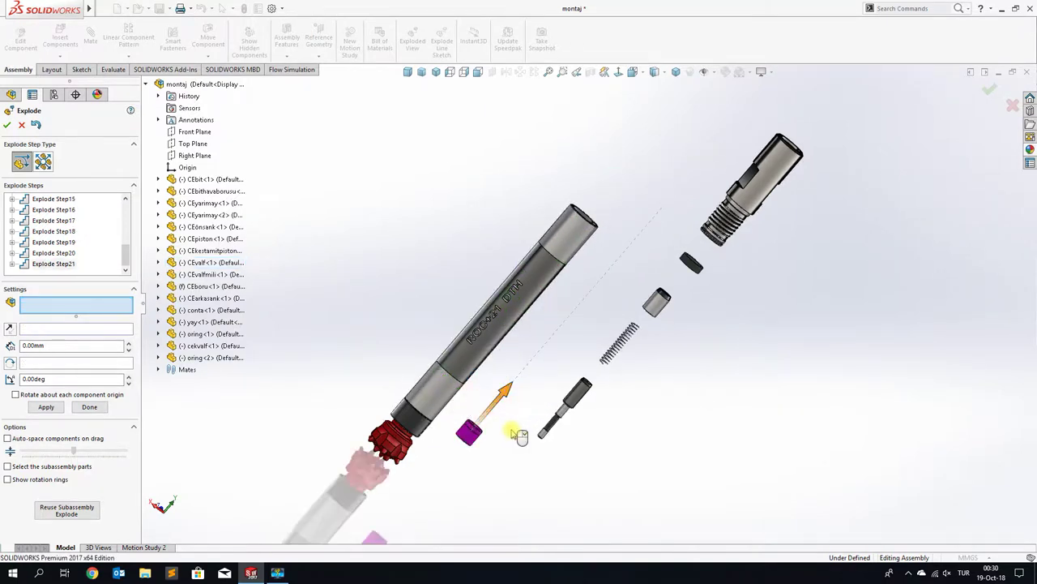
pyautogui.click(470, 436)
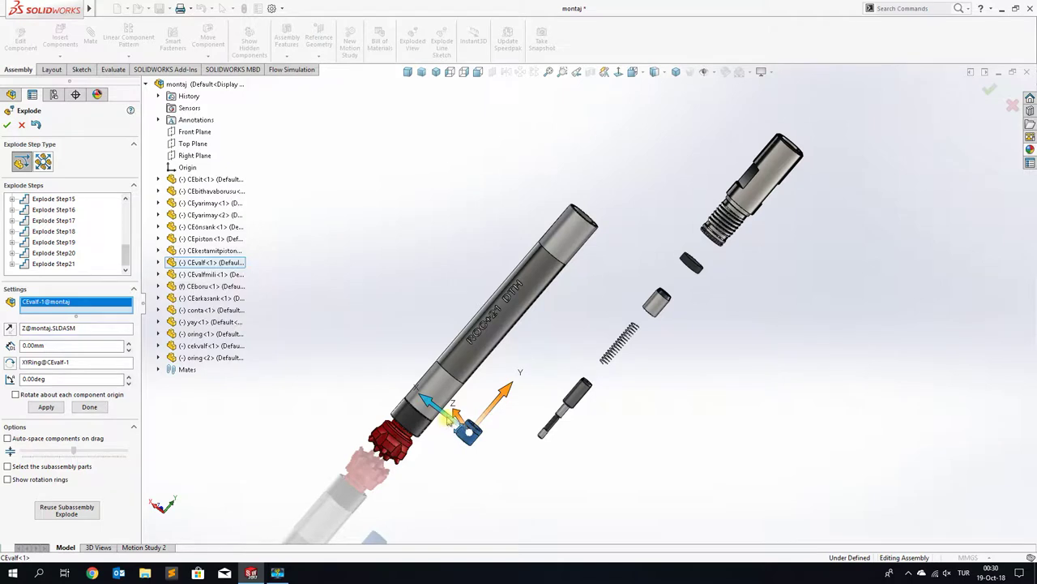
pyautogui.moveTo(447, 417); pyautogui.dragTo(497, 456)
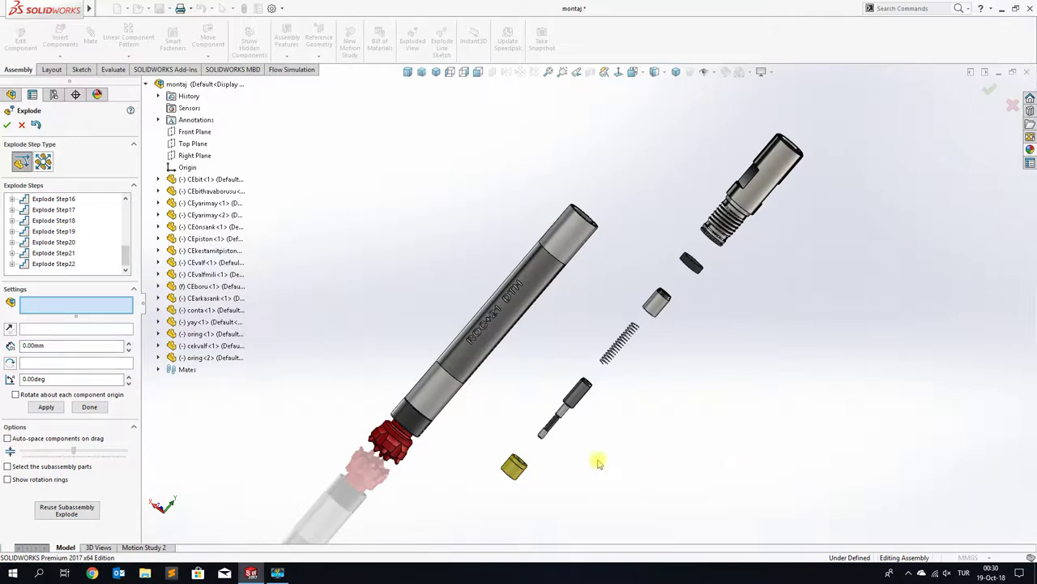
# Step: Edit Explode Step22 so the small yellow cap sits about 130 mm out
pyautogui.click(46, 264)
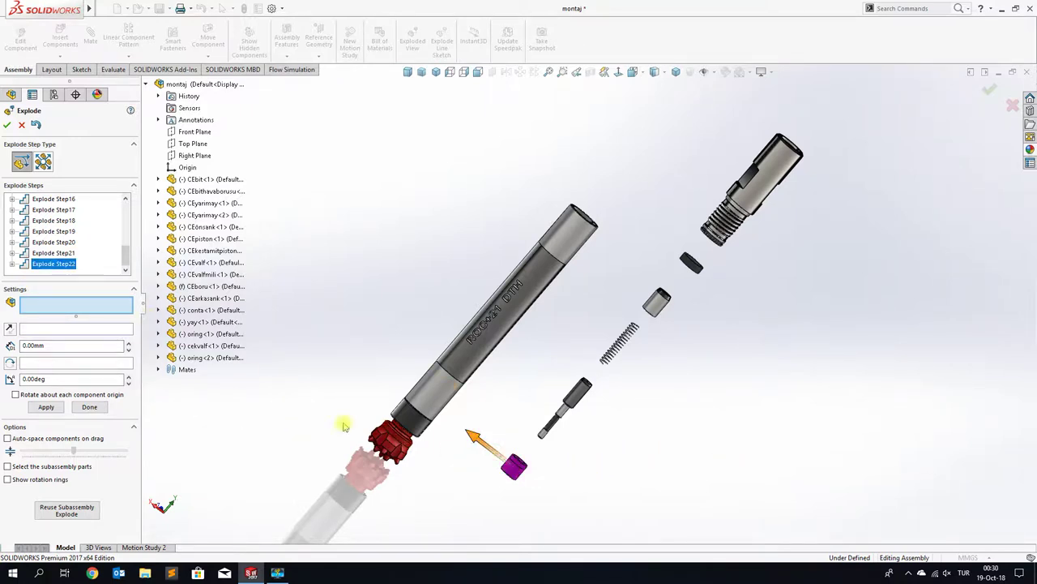
pyautogui.moveTo(477, 441); pyautogui.dragTo(485, 448)
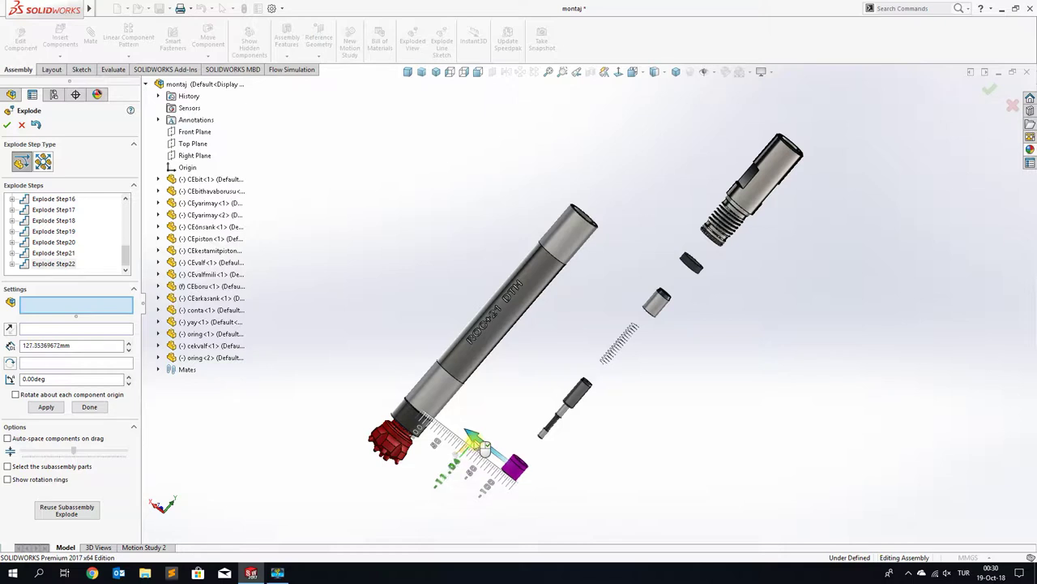
pyautogui.moveTo(485, 448); pyautogui.dragTo(486, 446)
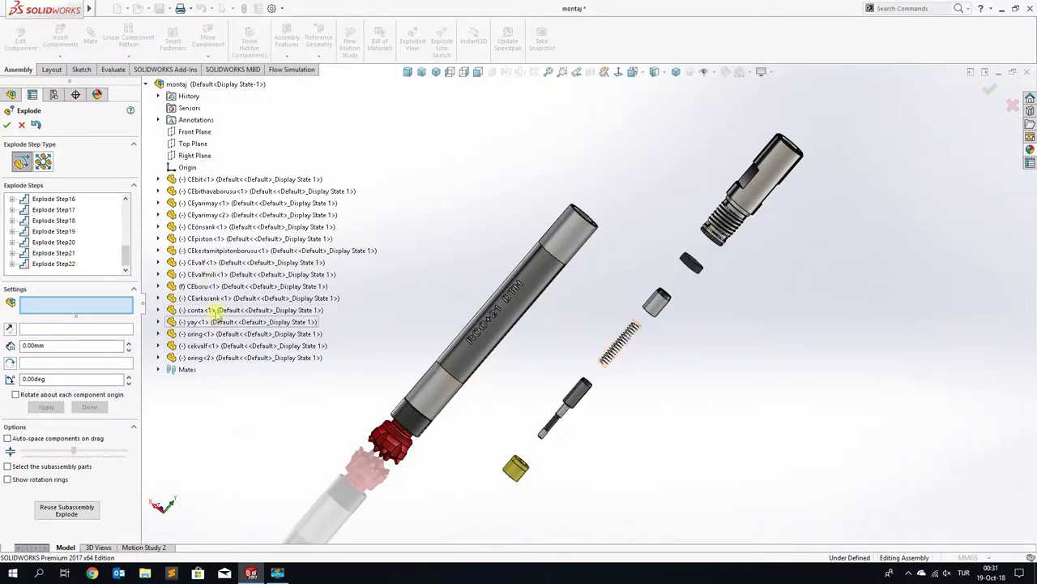
# Step: Pull the CEkestamitpistonborusu piston tube up along the hammer axis as a new explode step
pyautogui.click(238, 254)
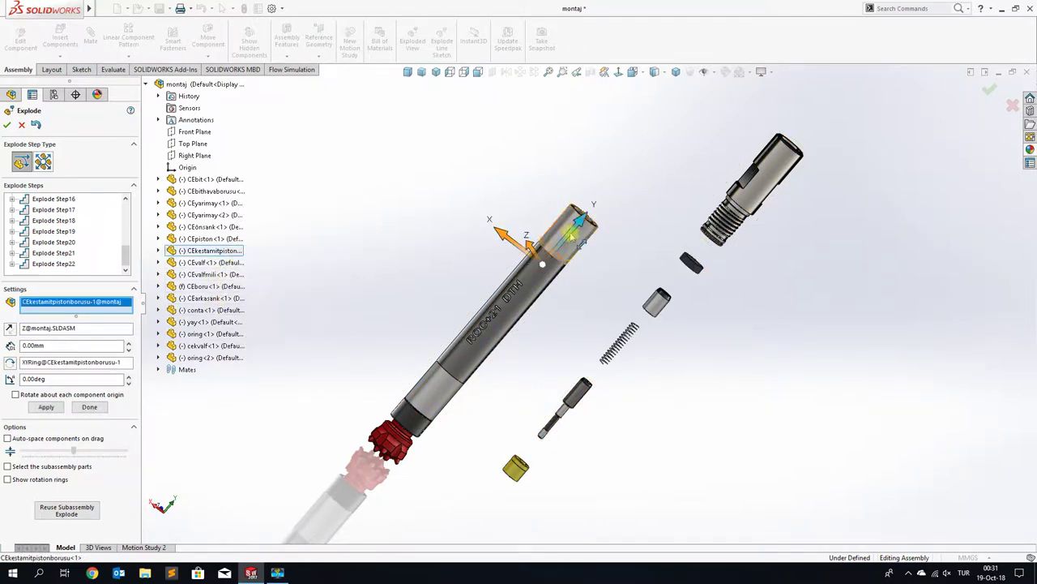
pyautogui.moveTo(613, 193); pyautogui.dragTo(707, 95)
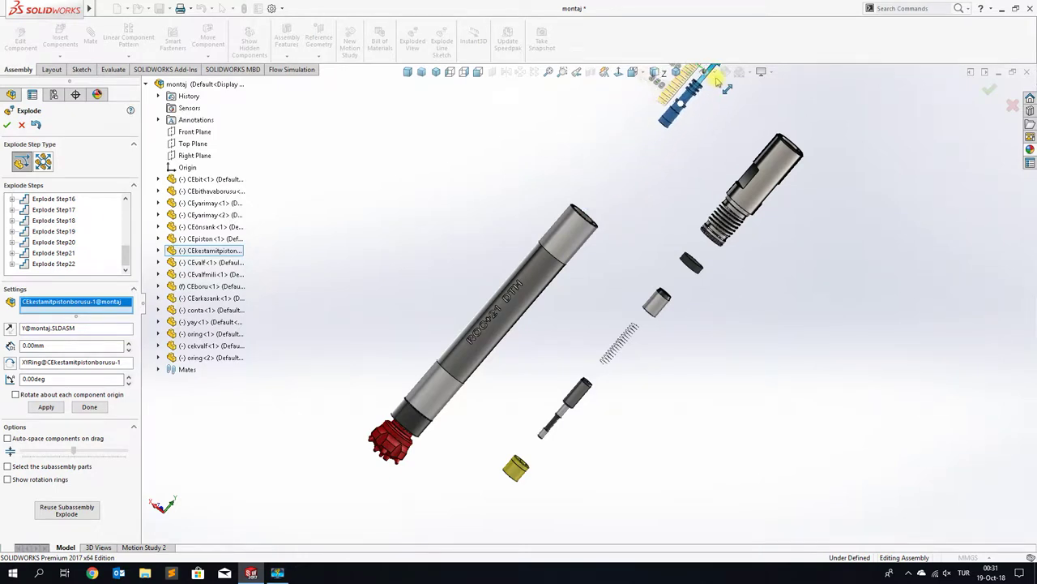
pyautogui.moveTo(708, 95); pyautogui.dragTo(708, 94)
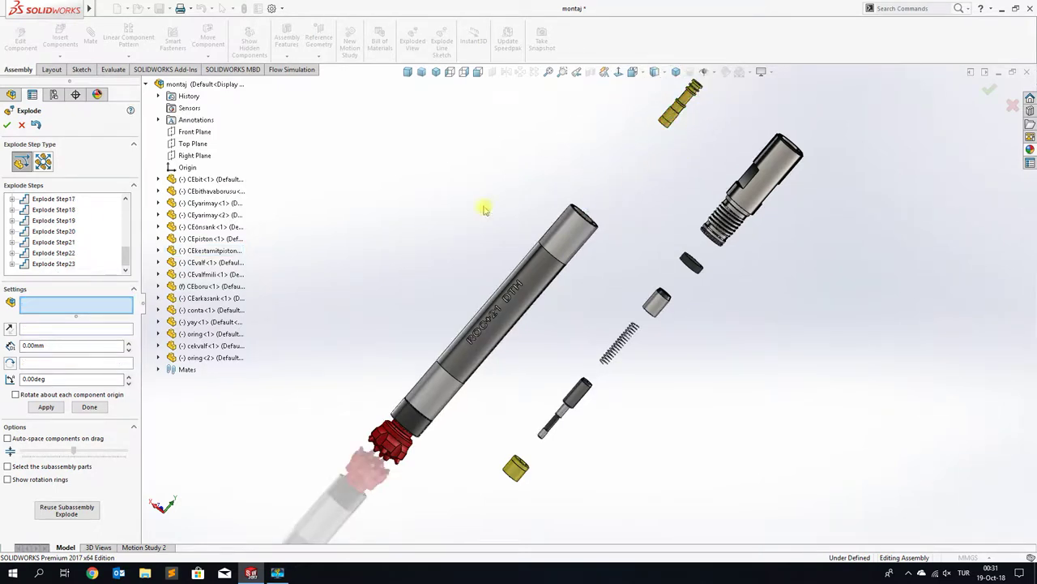
# Step: Pull the CEpiston piston up out of the body as another explode step
pyautogui.click(218, 238)
pyautogui.moveTo(532, 276); pyautogui.dragTo(658, 126)
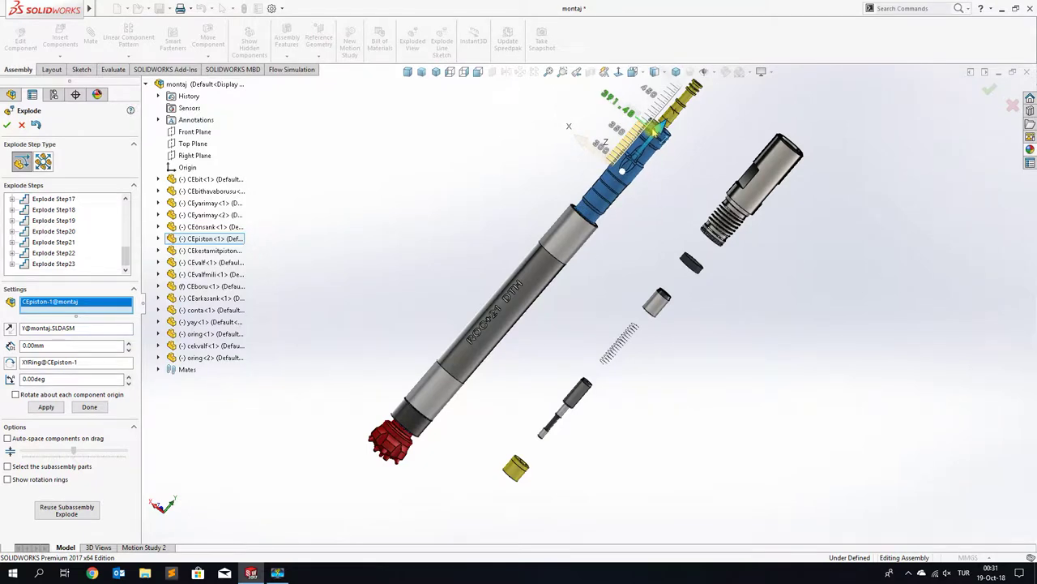
pyautogui.moveTo(661, 128); pyautogui.dragTo(639, 222)
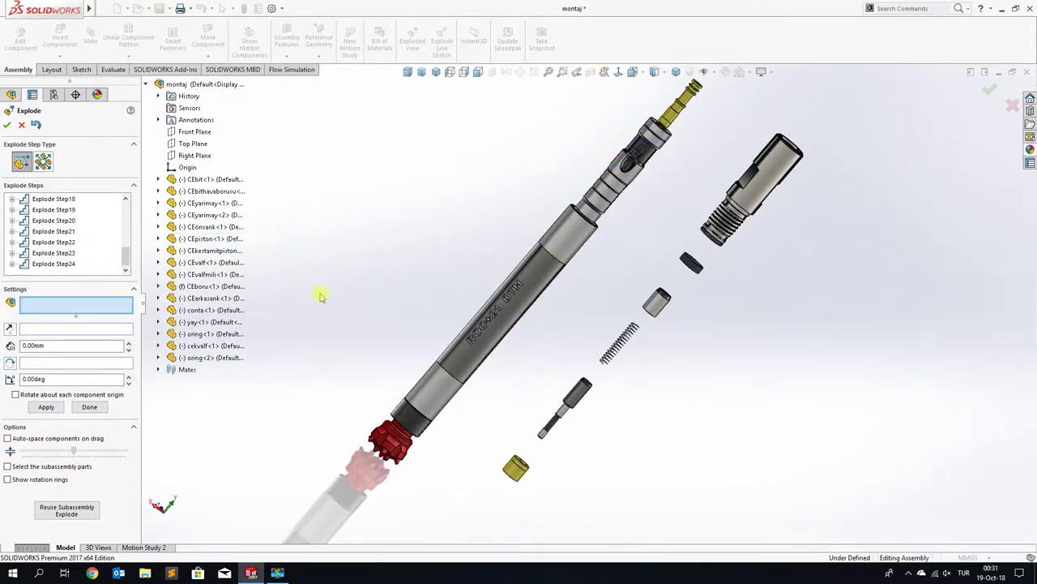
pyautogui.click(52, 266)
# Step: Select Explode Step23 and view its right-click options
pyautogui.click(51, 253)
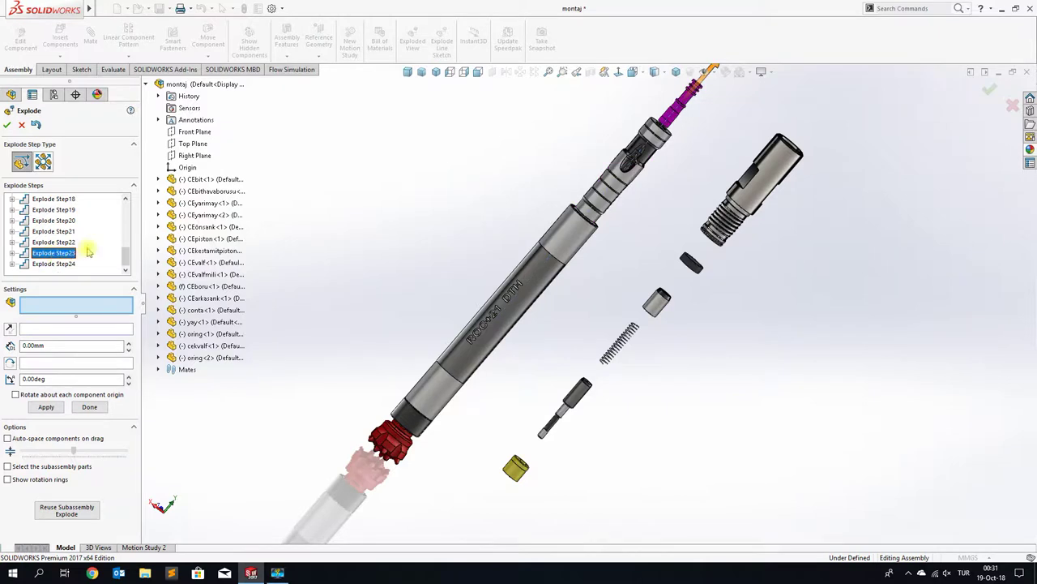
pyautogui.rightClick(68, 255)
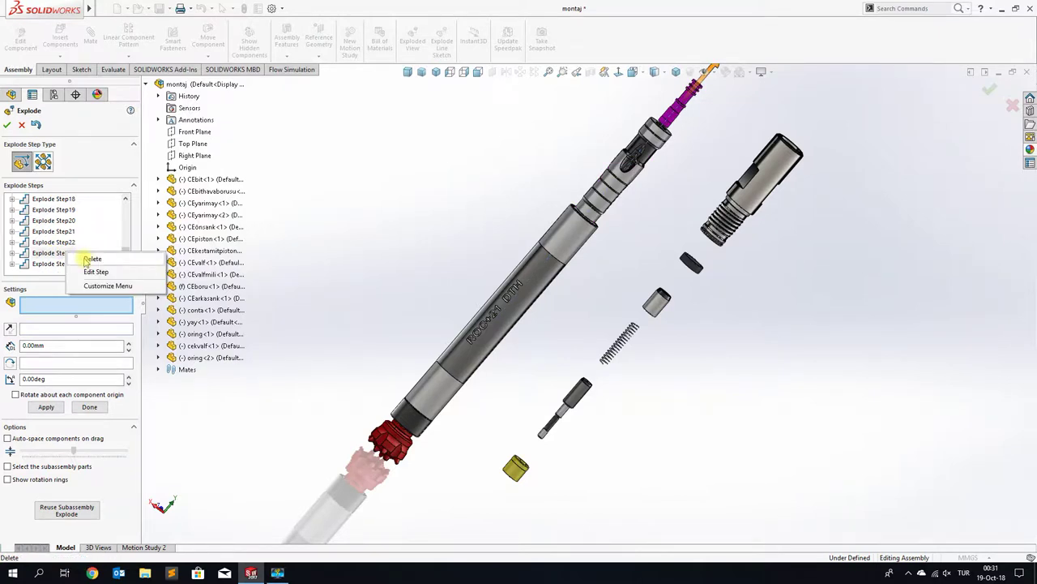
pyautogui.scroll(1, 438, 280)
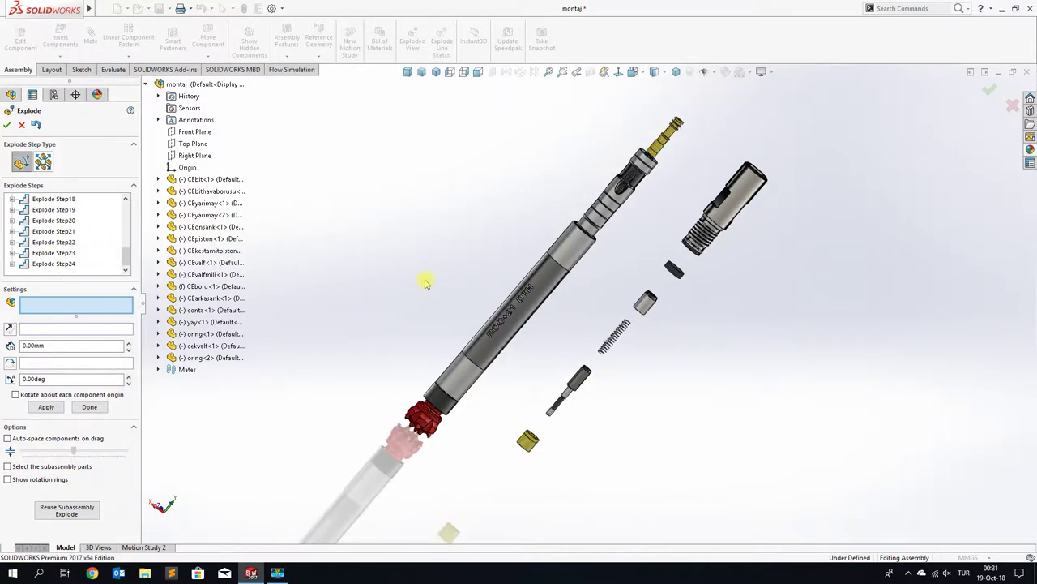
pyautogui.scroll(-2, 424, 282)
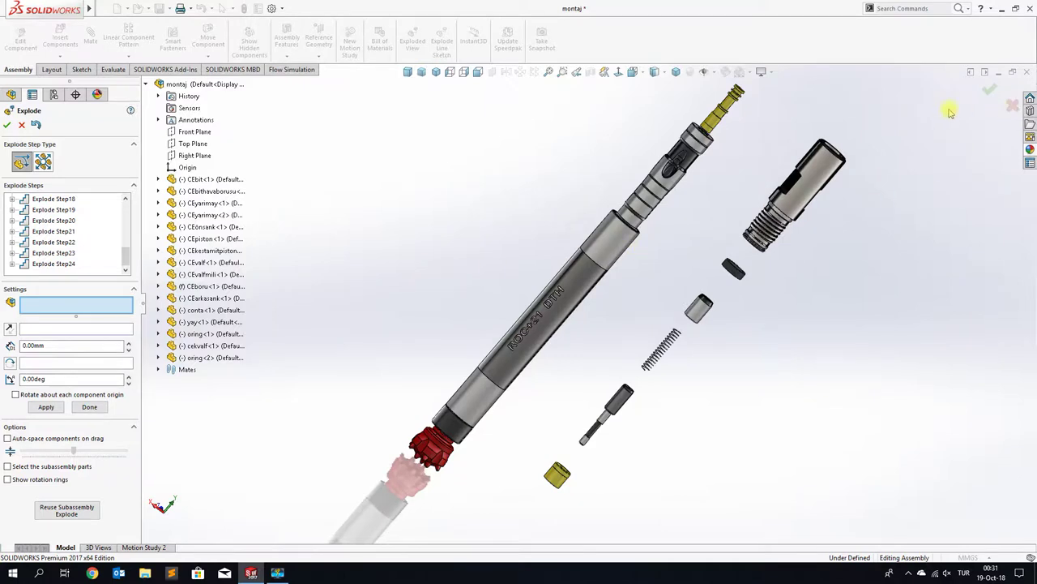
# Step: Edit Explode Step24 to set the piston about 406 mm out from the body
pyautogui.click(57, 265)
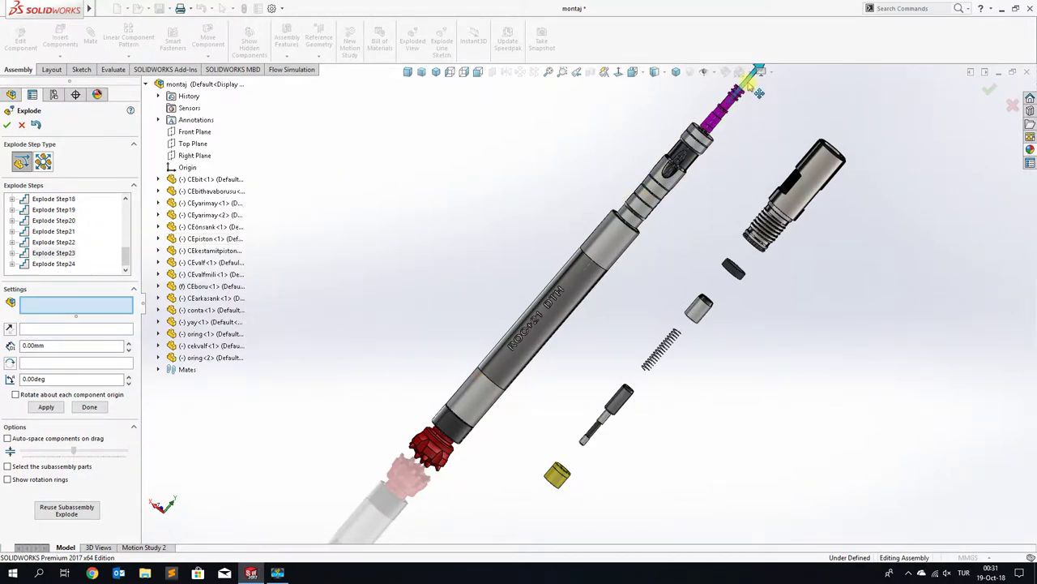
pyautogui.moveTo(759, 93); pyautogui.dragTo(717, 176)
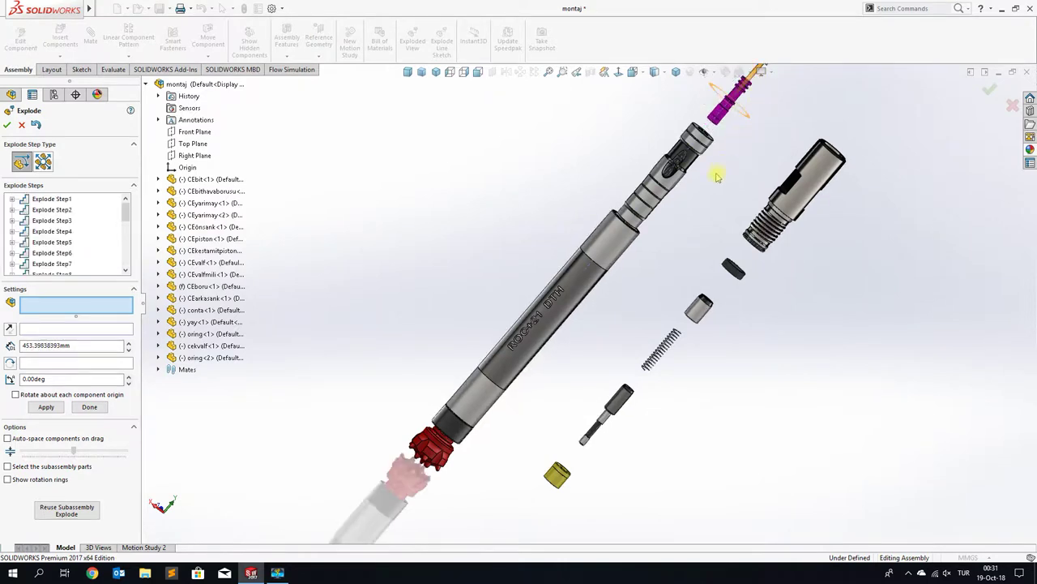
pyautogui.moveTo(125, 215); pyautogui.dragTo(126, 256)
pyautogui.click(57, 264)
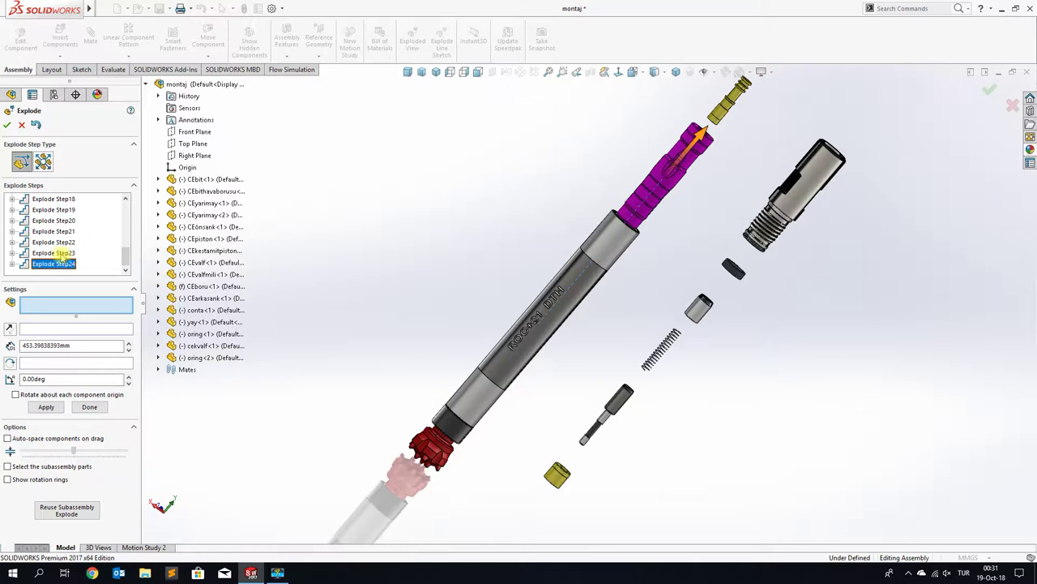
pyautogui.moveTo(697, 137); pyautogui.dragTo(717, 136)
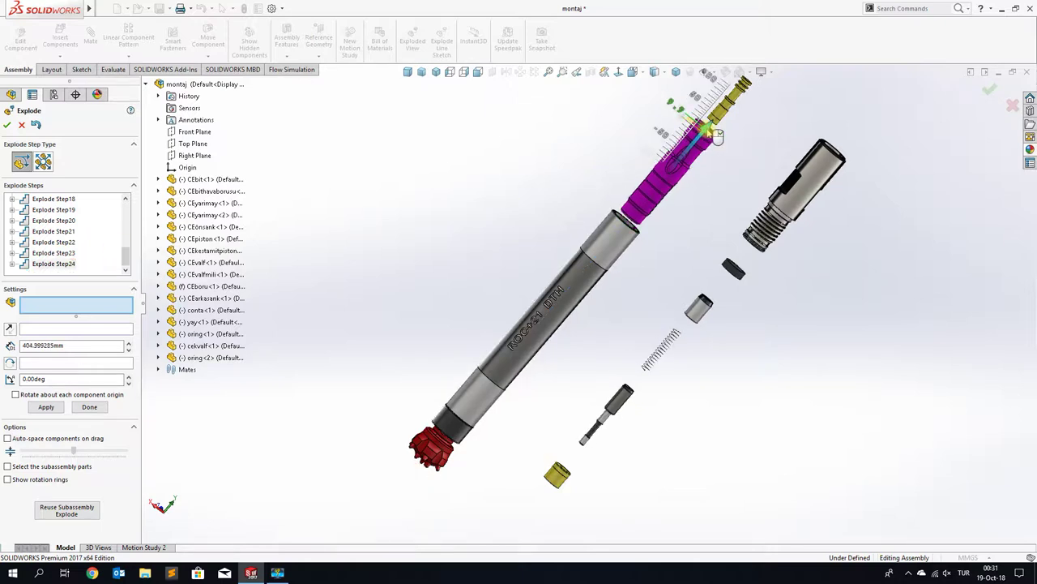
pyautogui.moveTo(717, 137); pyautogui.dragTo(710, 198)
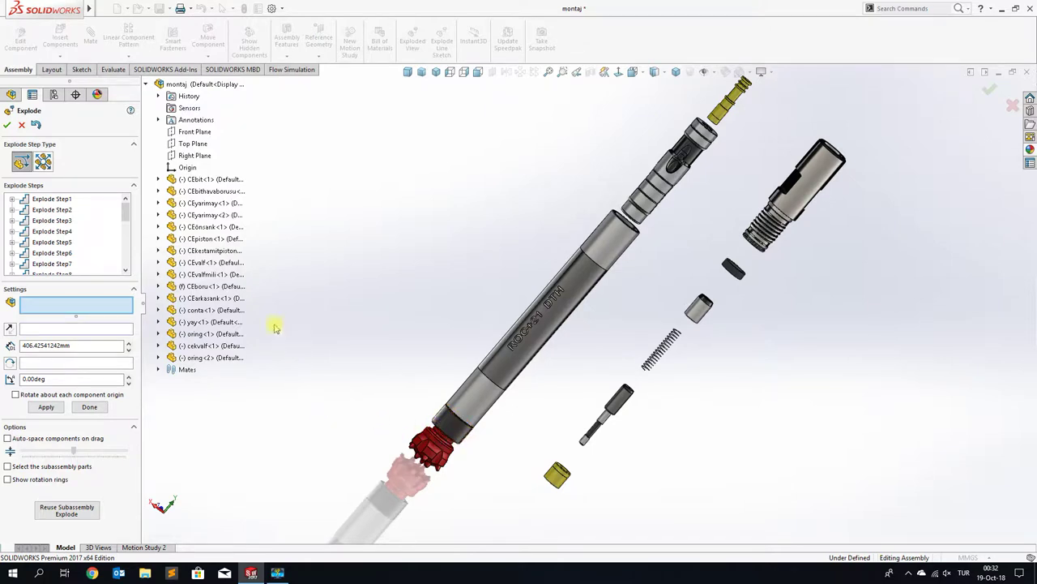
# Step: Explode CEbit, CEbithavaborusu, CEonsank, both CEyarimay halves and oring<1> downward along Y as Explode Step25
pyautogui.click(224, 180)
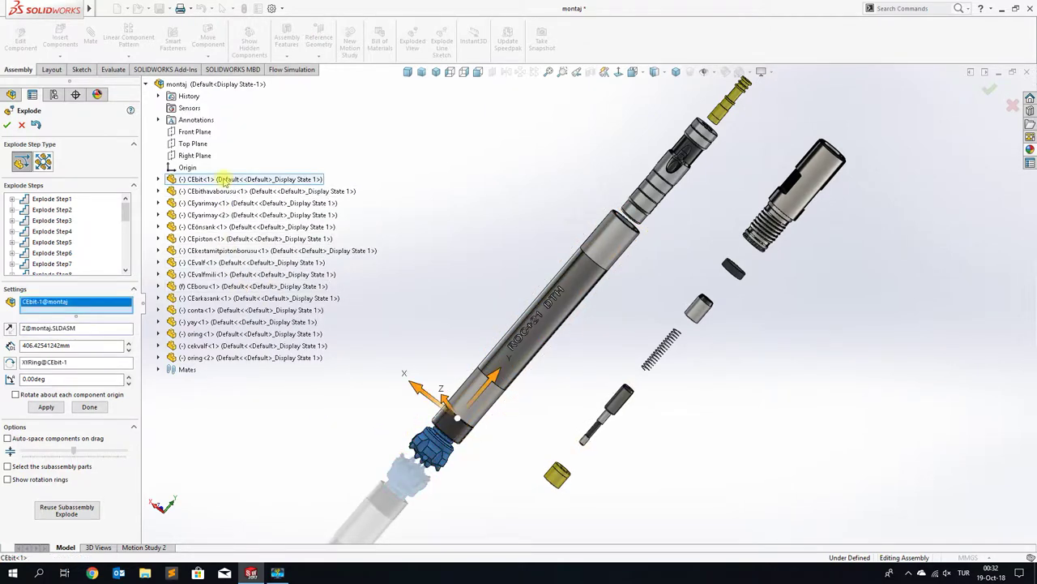
pyautogui.click(220, 193)
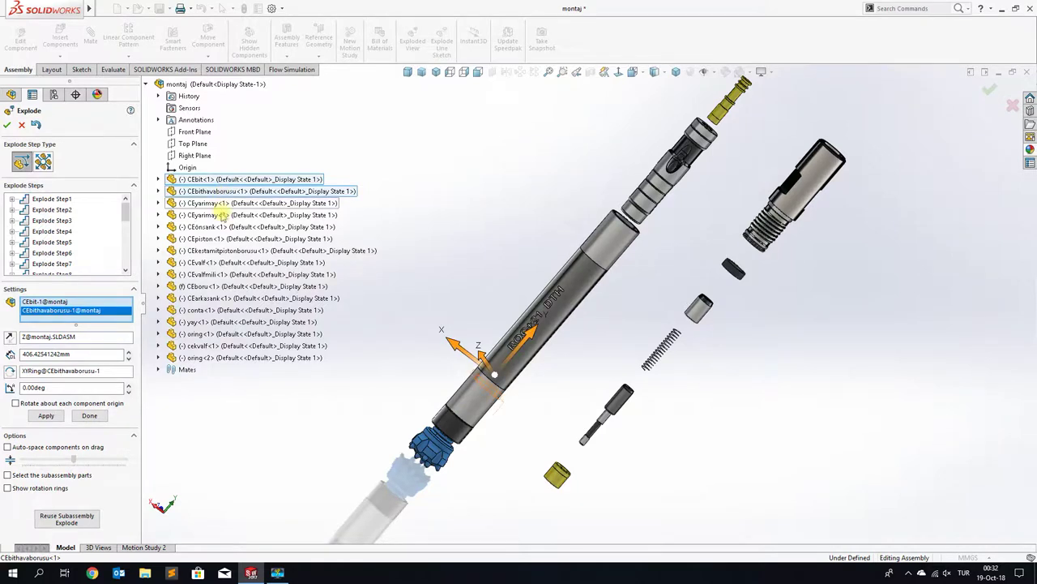
pyautogui.click(220, 227)
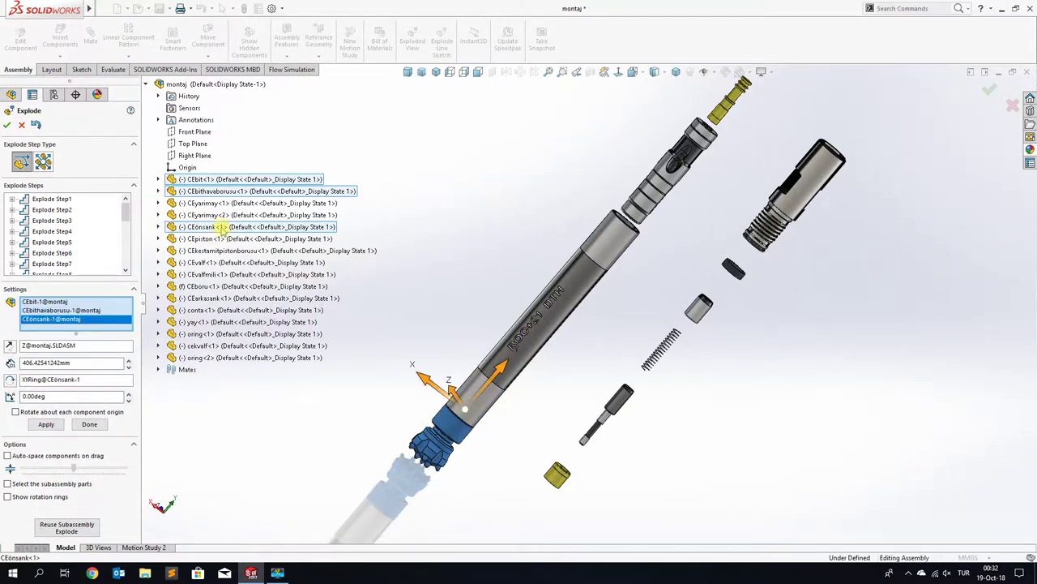
pyautogui.click(219, 203)
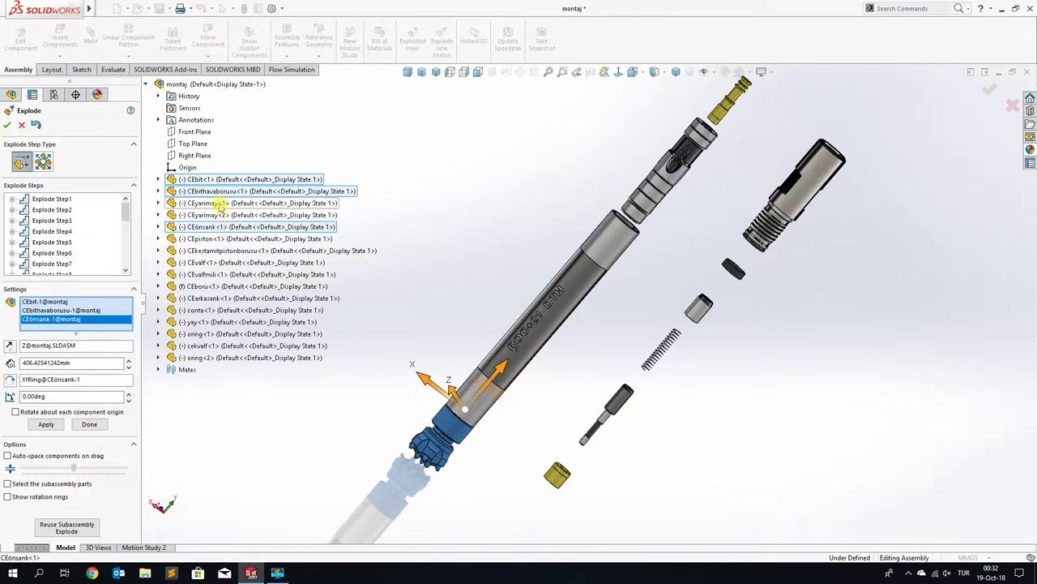
pyautogui.click(220, 215)
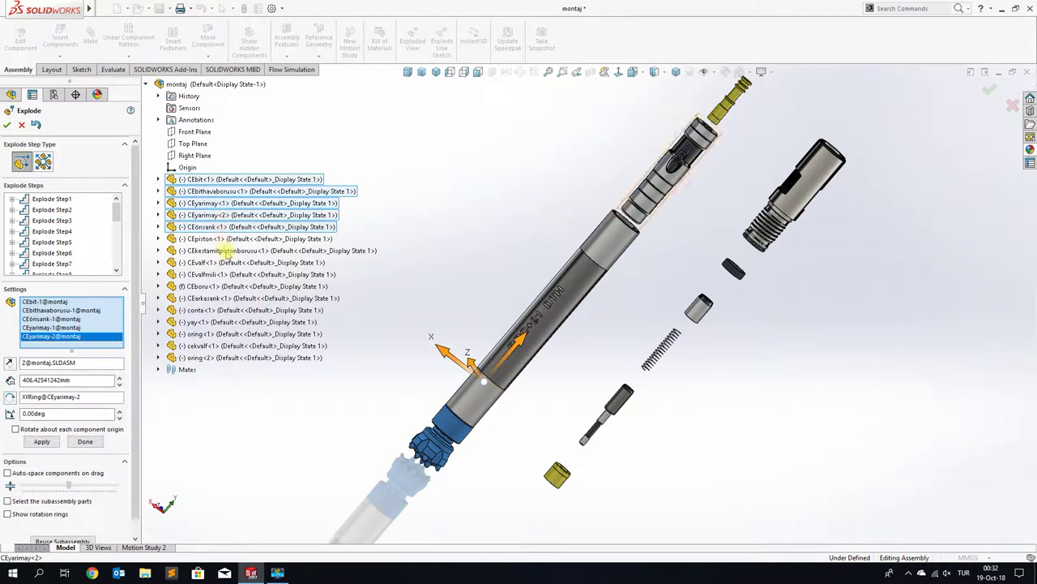
pyautogui.click(219, 334)
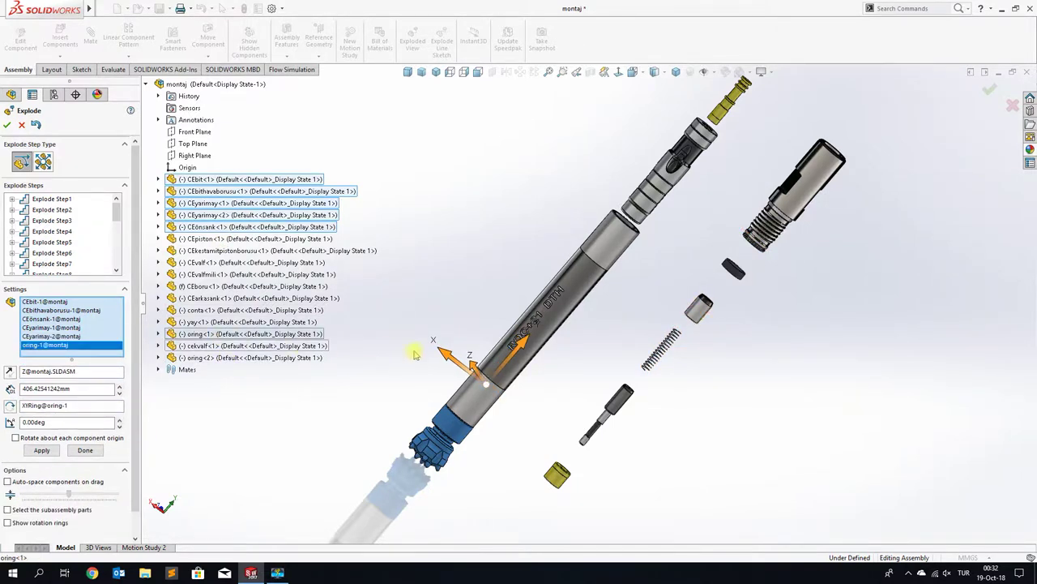
pyautogui.click(519, 345)
pyautogui.moveTo(519, 345); pyautogui.dragTo(455, 413)
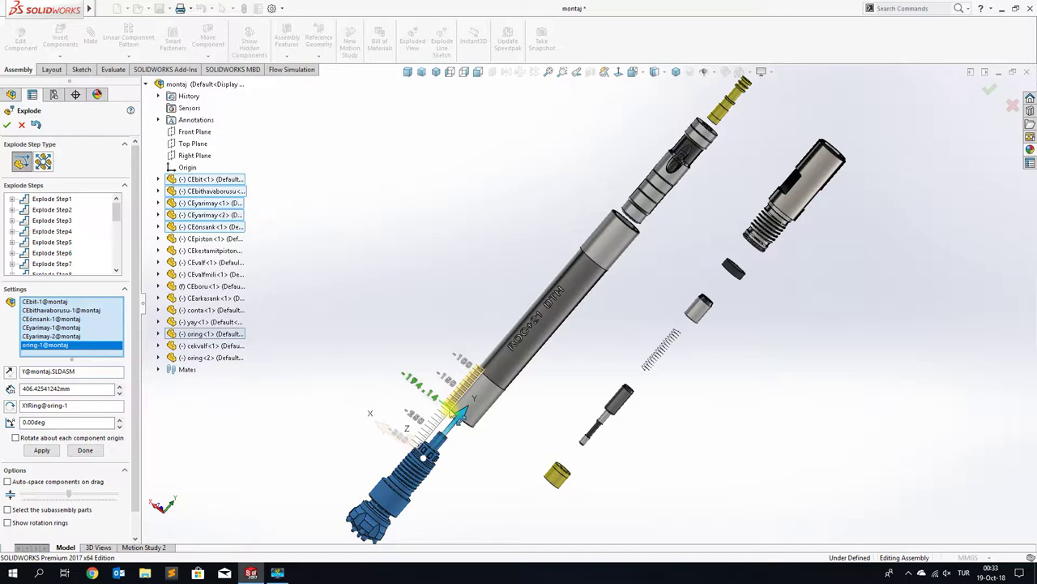
pyautogui.click(85, 449)
# Step: Pull the bit group farther down-left to about 315.8 mm from the body
pyautogui.scroll(1, 463, 435)
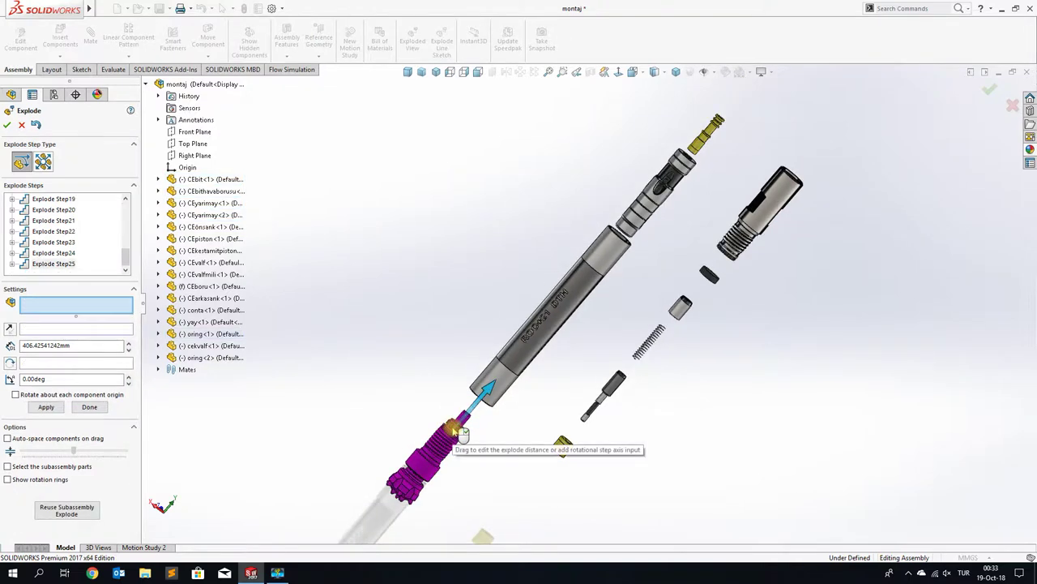
pyautogui.moveTo(490, 407); pyautogui.dragTo(470, 427)
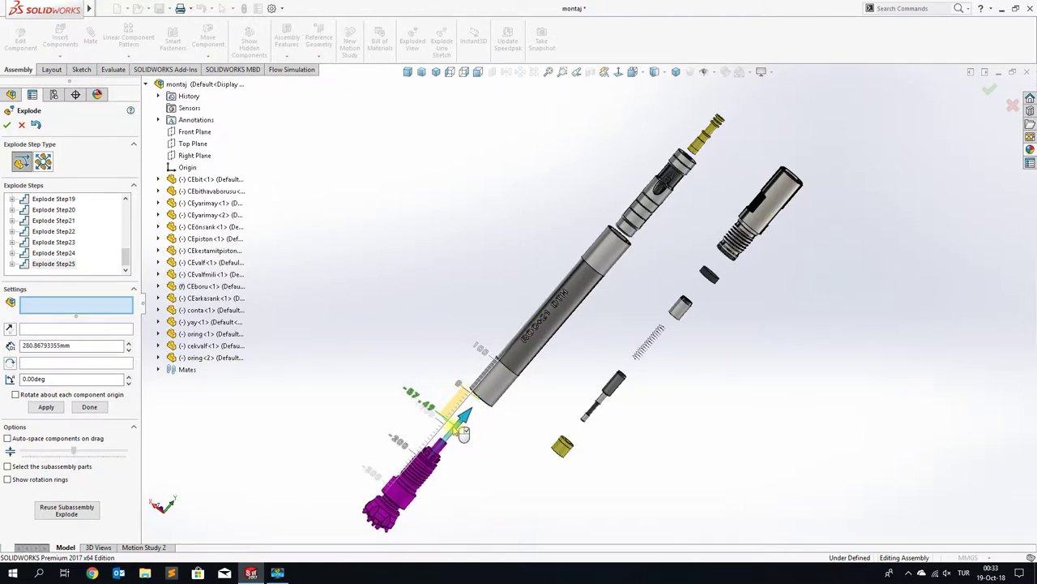
pyautogui.moveTo(470, 427); pyautogui.dragTo(450, 438)
# Step: Review what Explode Step24 and Step25 move, then select half-ring CEyarimay<1>
pyautogui.moveTo(125, 218); pyautogui.dragTo(126, 280)
pyautogui.click(66, 256)
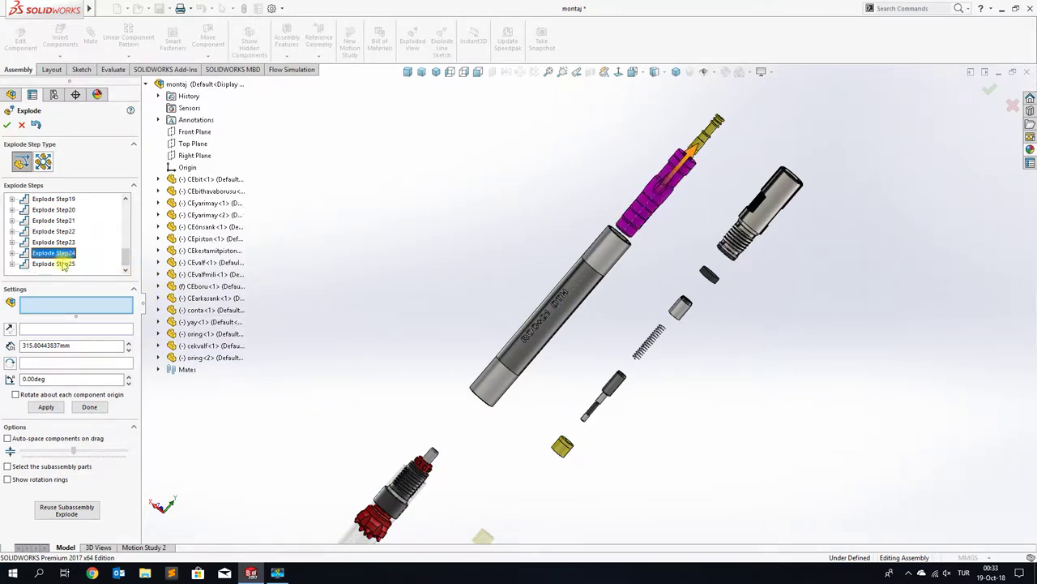
pyautogui.click(63, 264)
pyautogui.click(382, 356)
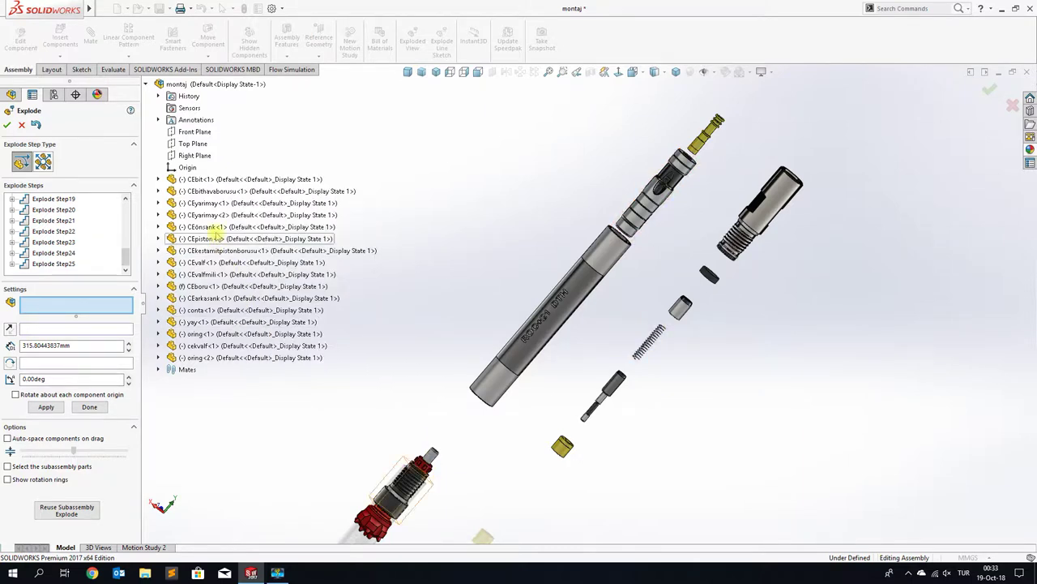
pyautogui.click(219, 204)
# Step: Add CEyarimay<2> and oring<1> to the selection, dropping the mistaken oring<2>, and drag them out along Y
pyautogui.keyDown('ctrl'); pyautogui.click(207, 215); pyautogui.keyUp('ctrl')
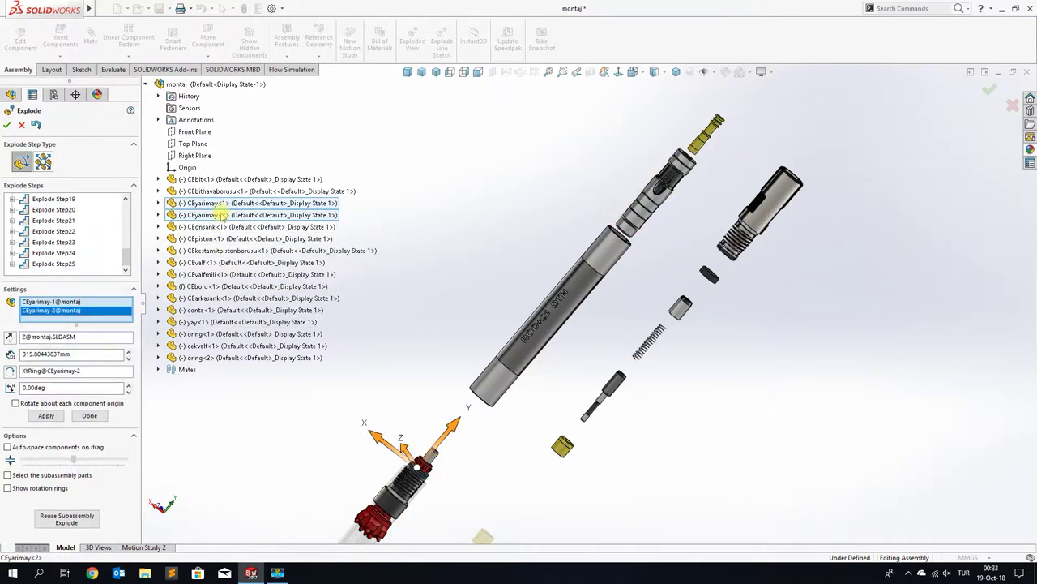
pyautogui.keyDown('ctrl'); pyautogui.click(206, 358); pyautogui.keyUp('ctrl')
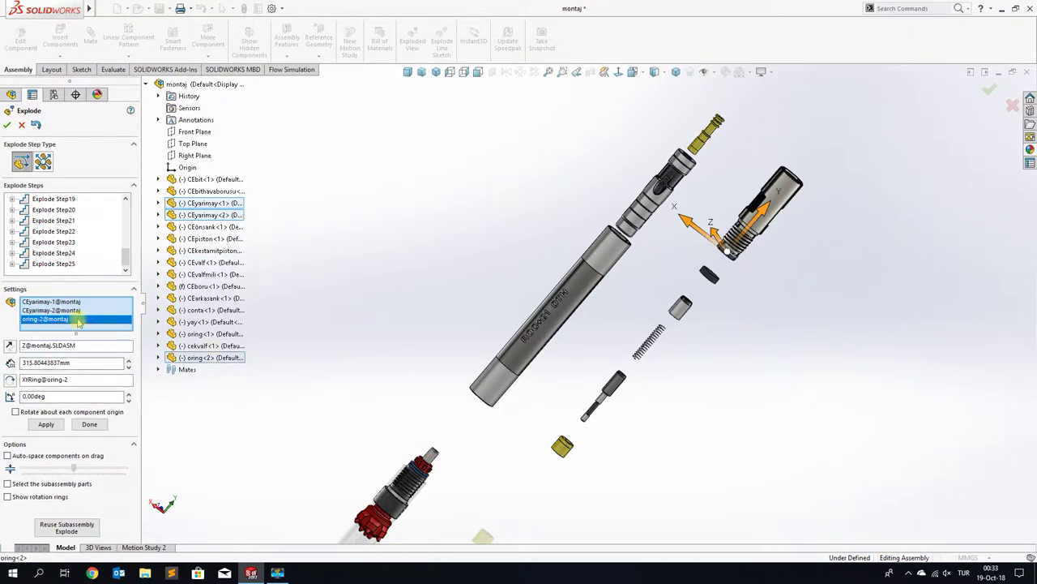
pyautogui.press('Delete')
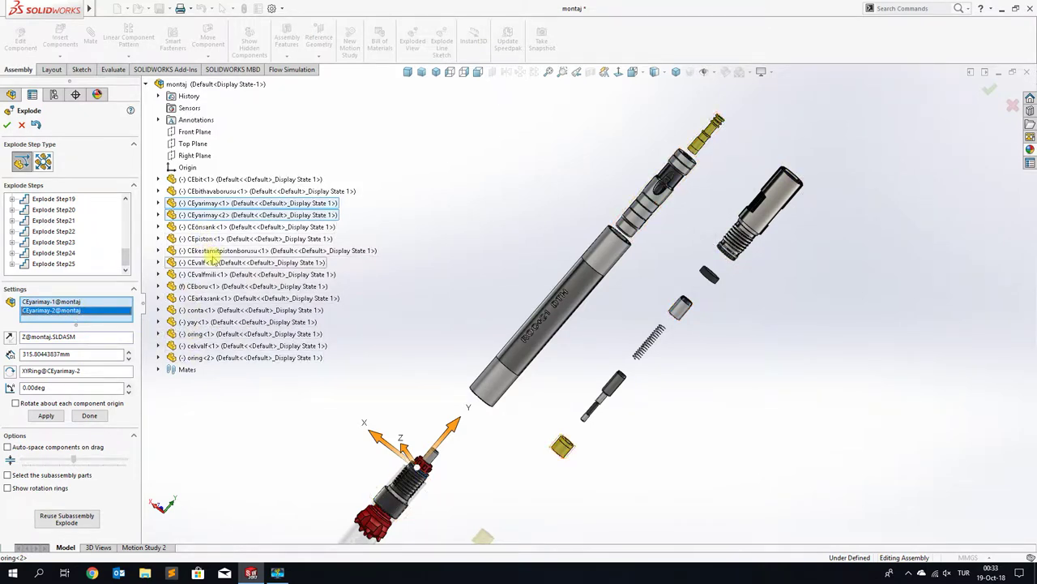
pyautogui.click(216, 337)
pyautogui.moveTo(448, 431)
pyautogui.mouseDown()
pyautogui.moveTo(504, 372)
pyautogui.moveTo(502, 387)
pyautogui.mouseUp()
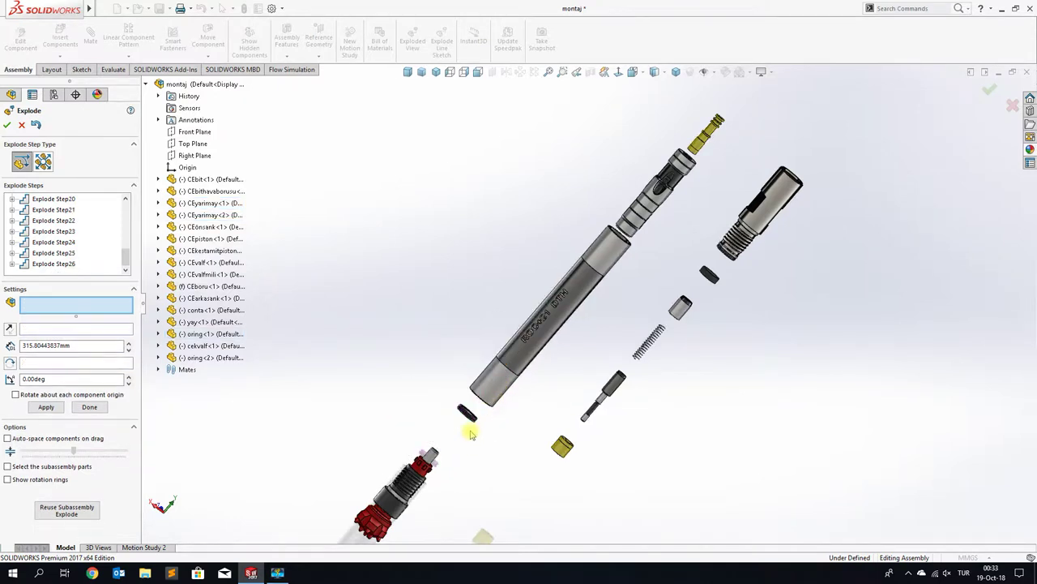
# Step: Spread the half-rings apart, CEyarimay-1 along X and CEyarimay-2 along Z
pyautogui.click(468, 418)
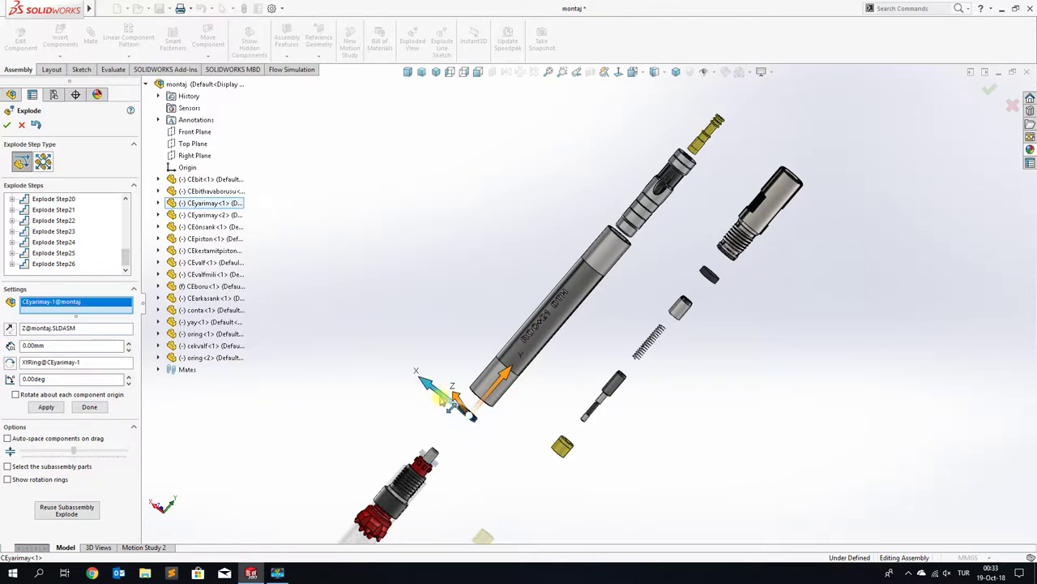
pyautogui.moveTo(439, 394); pyautogui.dragTo(470, 430)
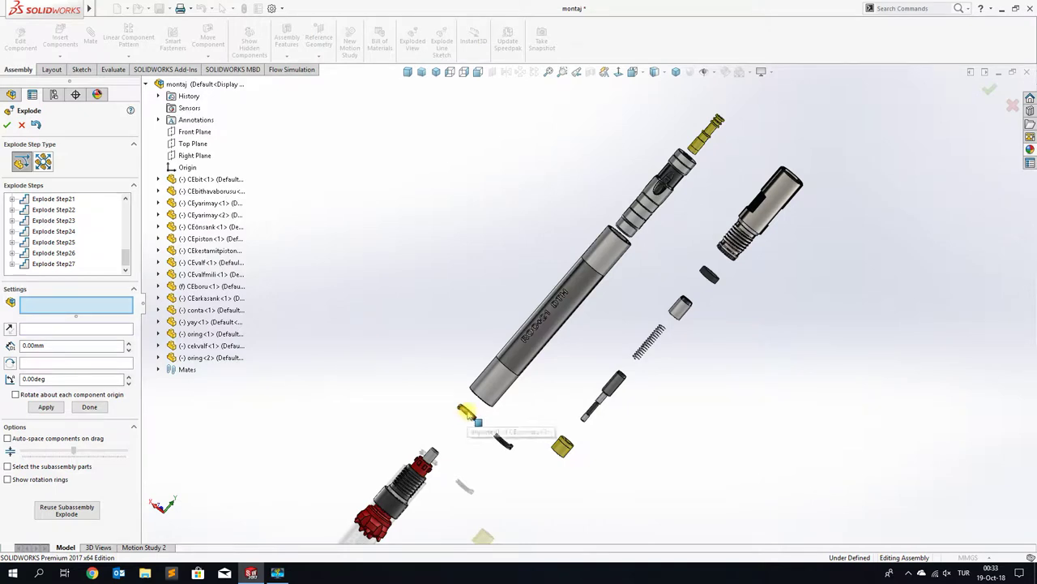
pyautogui.click(467, 415)
pyautogui.moveTo(439, 395); pyautogui.dragTo(415, 375)
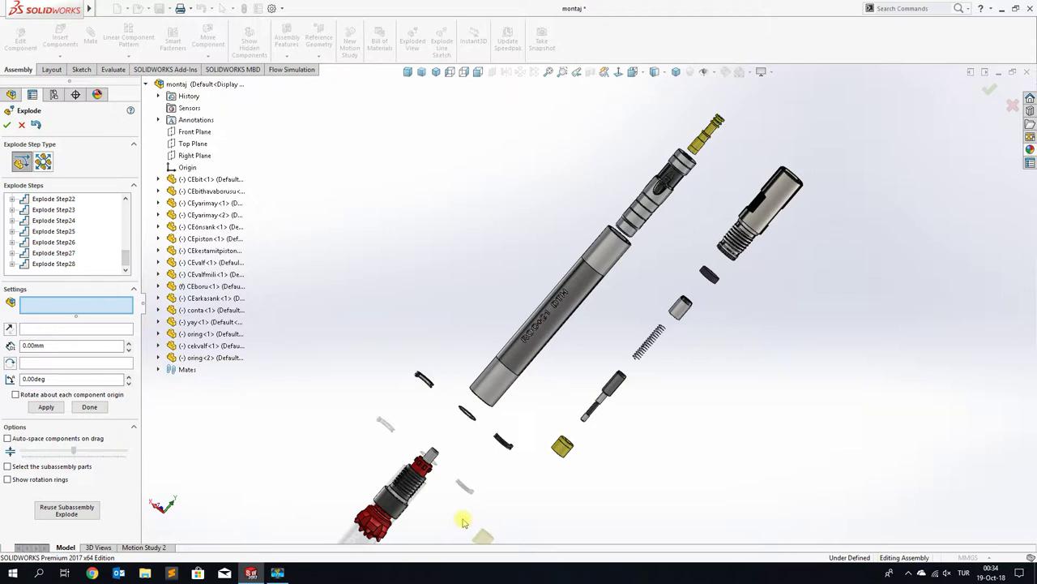
# Step: Move CEönsank up about 161 mm toward the body and accept the exploded view
pyautogui.click(393, 496)
pyautogui.moveTo(436, 450); pyautogui.dragTo(490, 403)
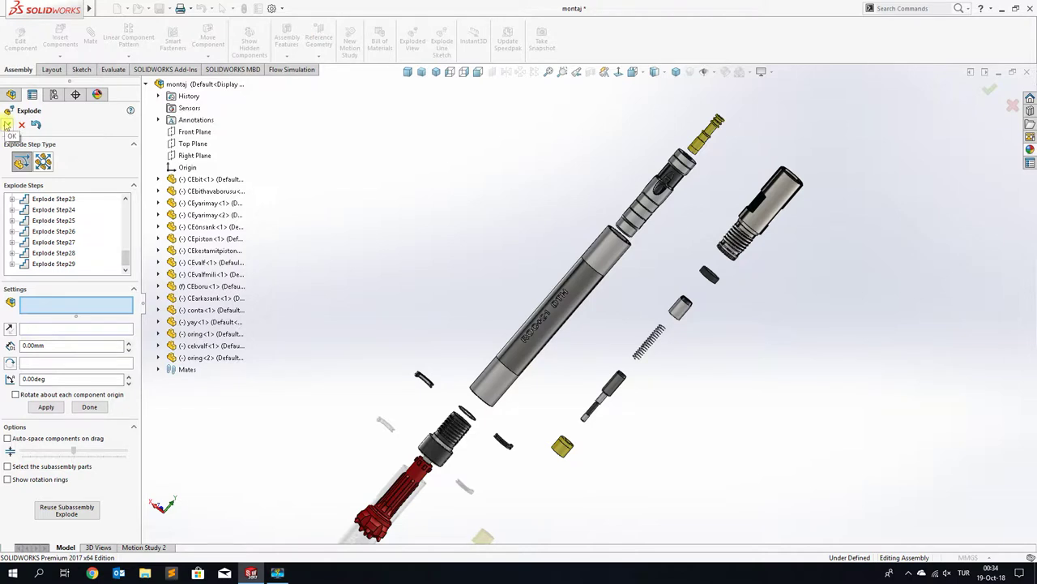
pyautogui.click(7, 124)
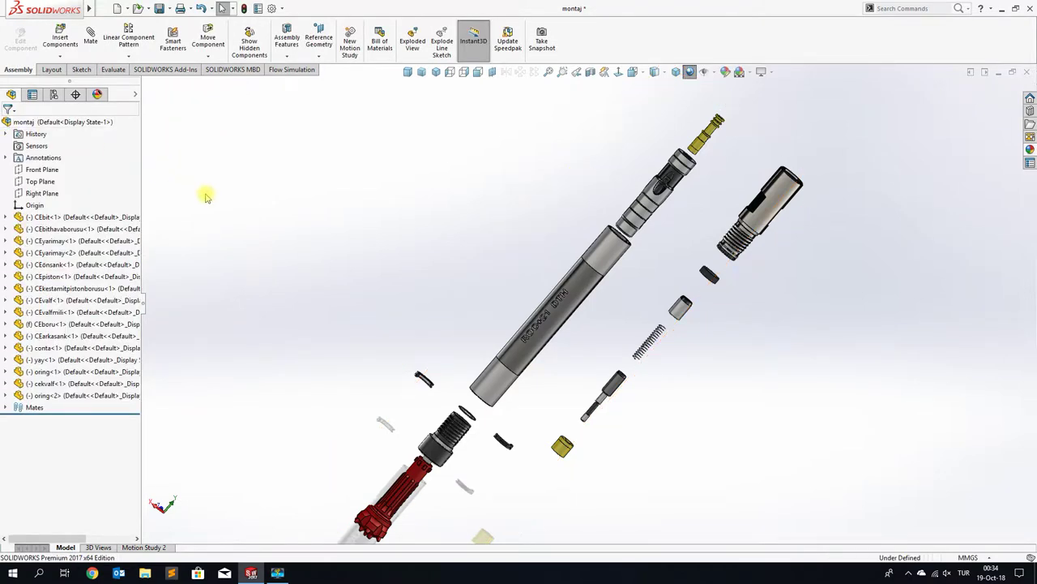
# Step: In the ConfigurationManager under Default, run Animate collapse on ExplView2
pyautogui.click(54, 95)
pyautogui.click(51, 130)
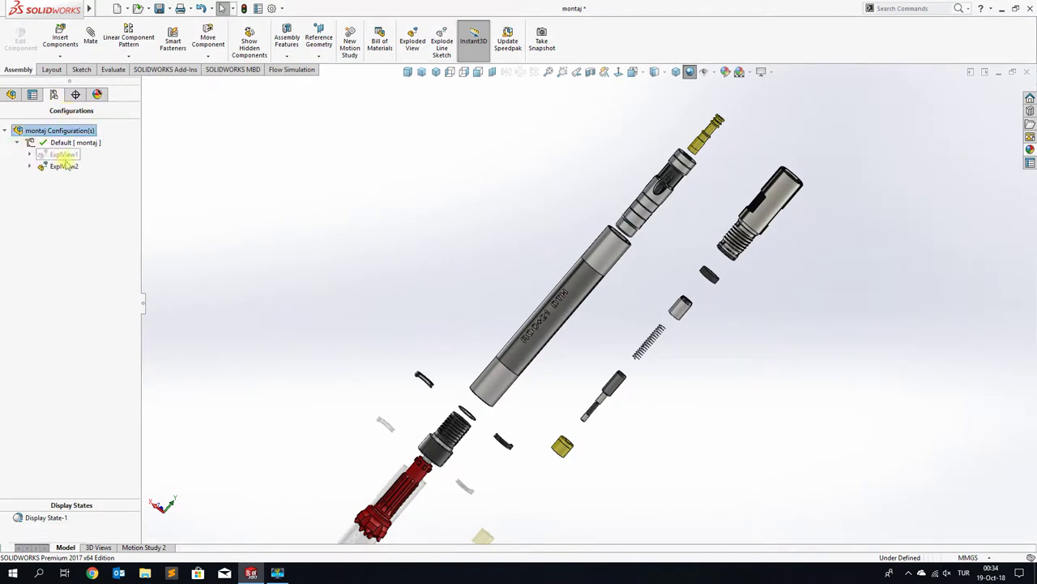
pyautogui.click(64, 167)
pyautogui.rightClick(70, 170)
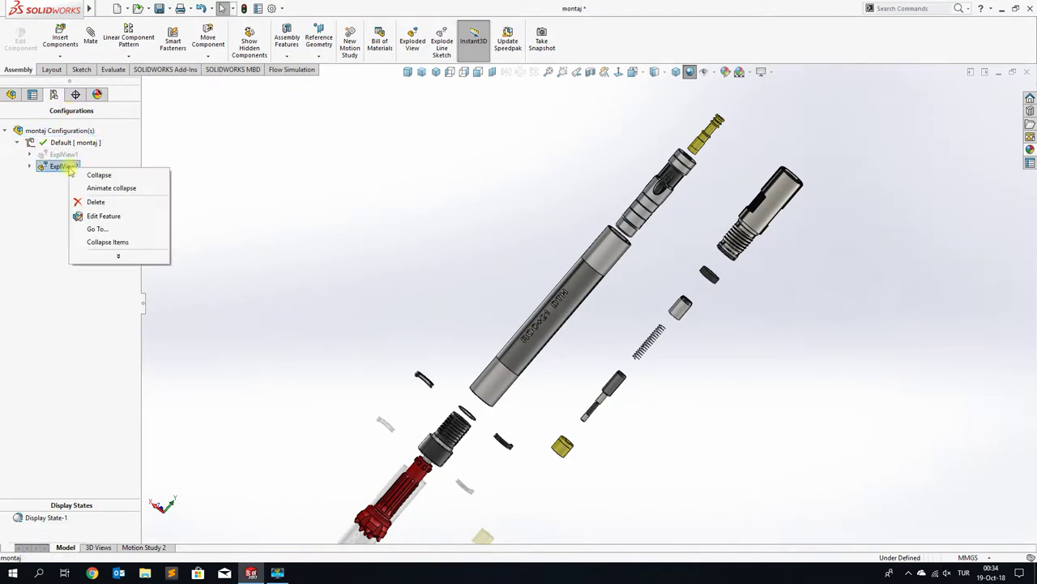
pyautogui.click(104, 190)
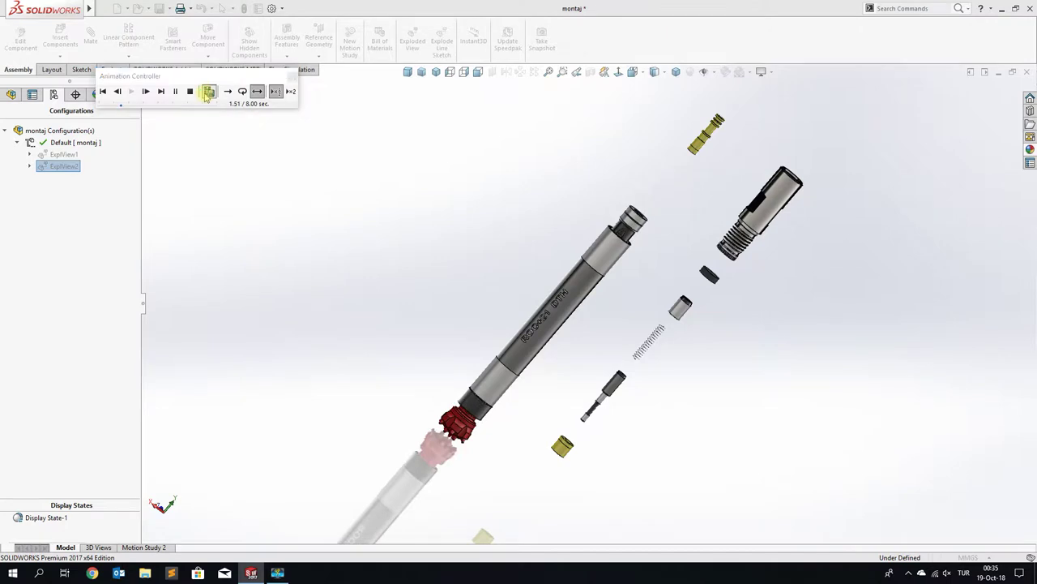
# Step: Save the animation as 'assembly' at 40 fps with a 16 : 9 aspect ratio
pyautogui.click(208, 92)
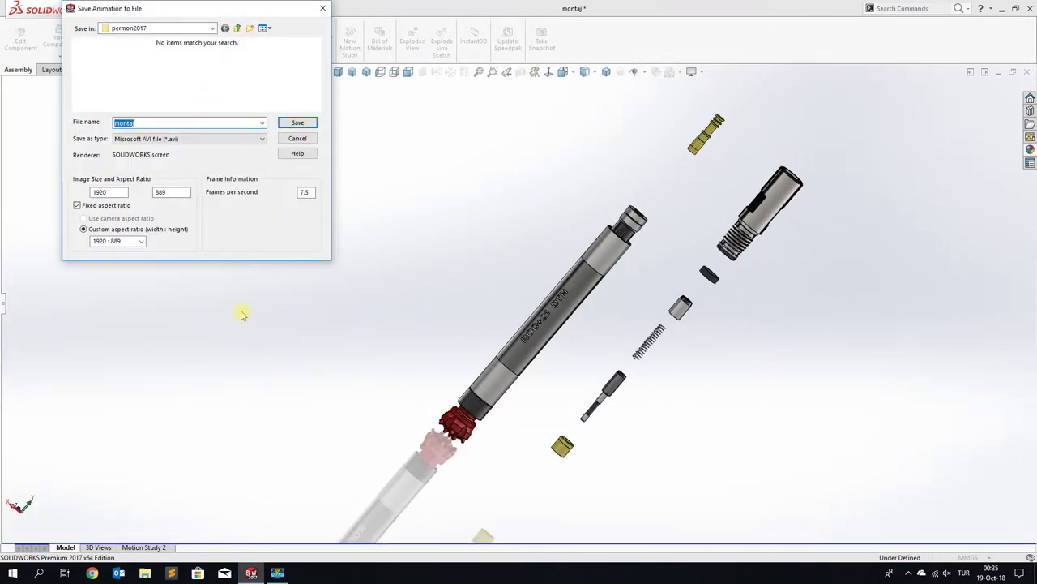
pyautogui.moveTo(241, 14); pyautogui.dragTo(280, 73)
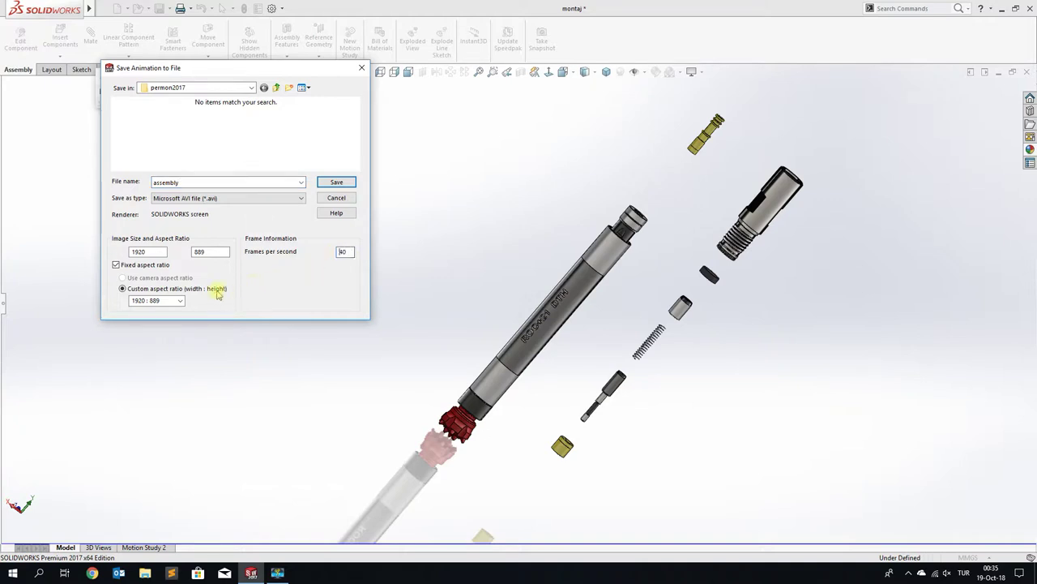
pyautogui.click(181, 302)
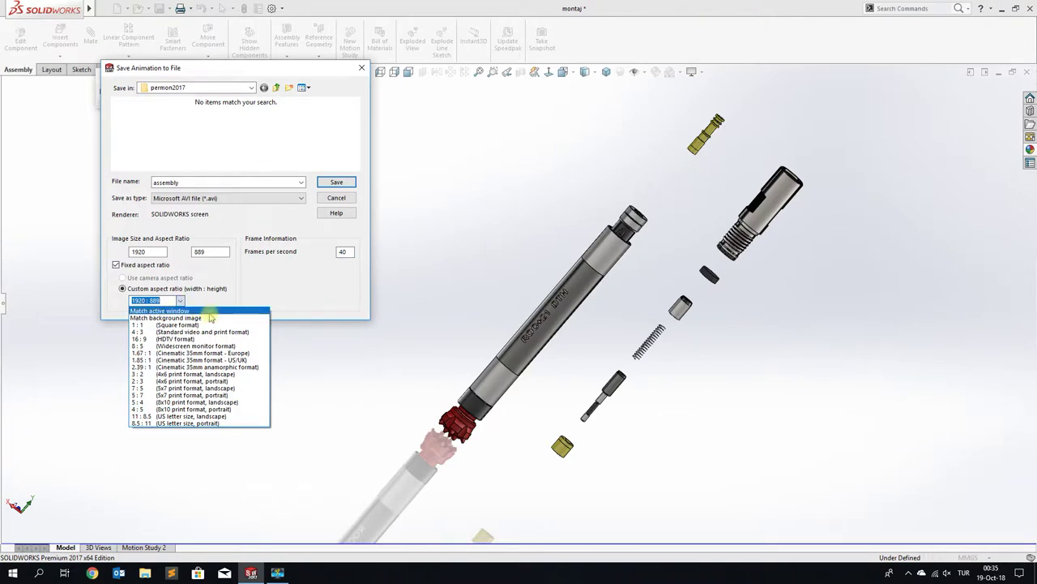
pyautogui.click(206, 339)
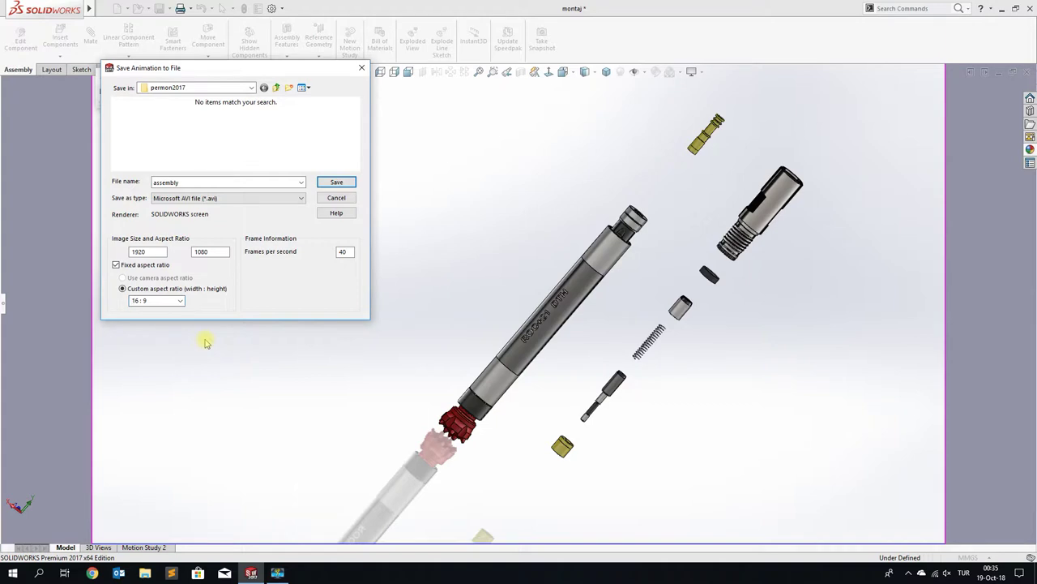
pyautogui.click(336, 183)
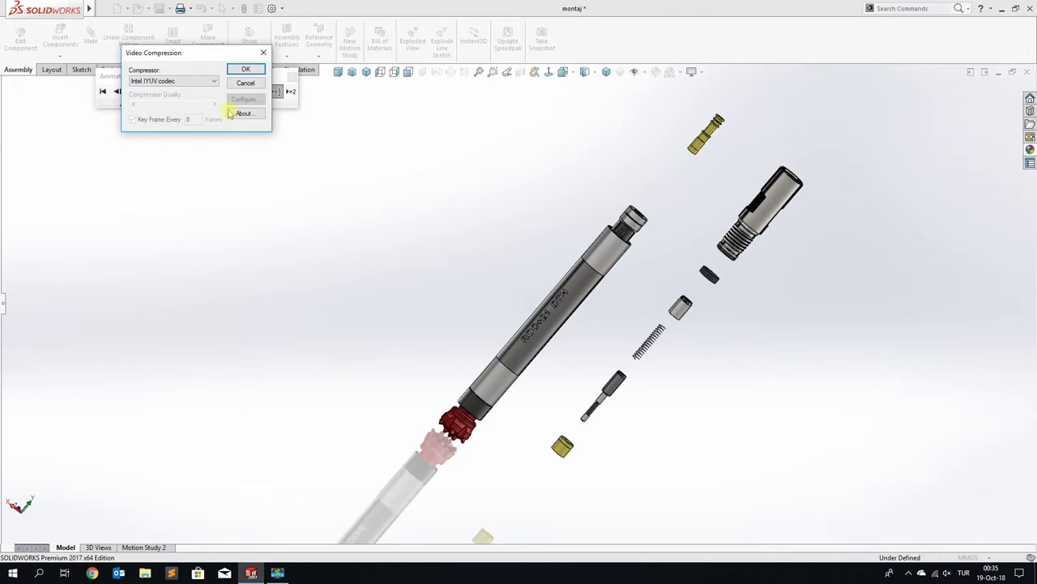
# Step: Choose Full Frames (Uncompressed) compression and start recording the AVI
pyautogui.click(200, 81)
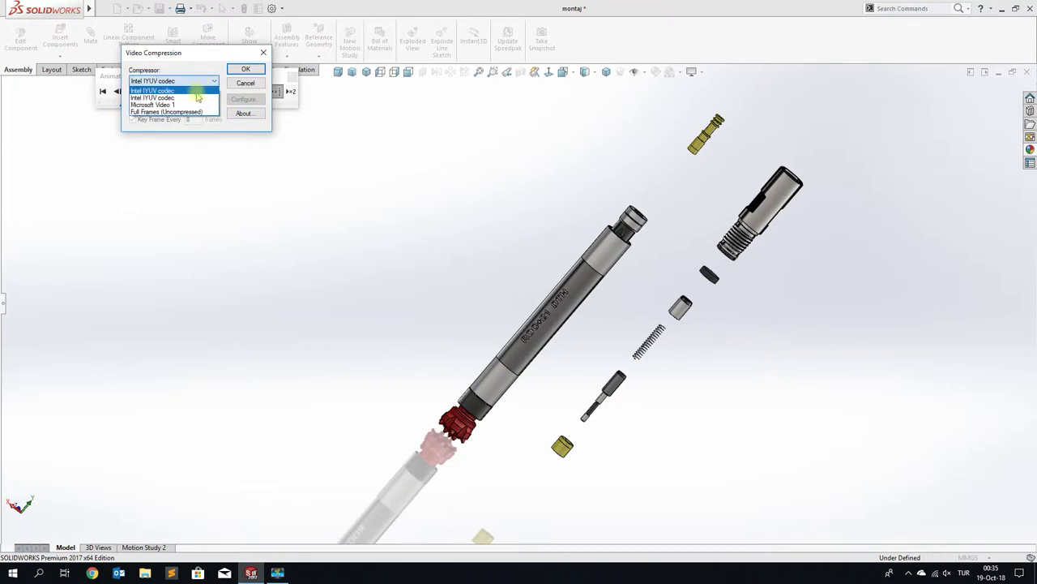
pyautogui.click(197, 112)
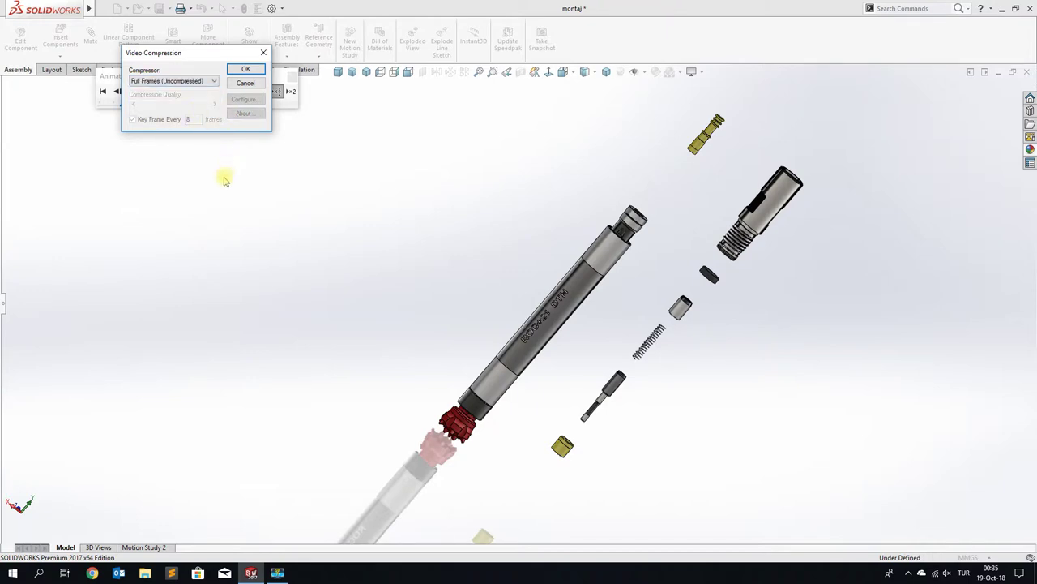
pyautogui.click(246, 72)
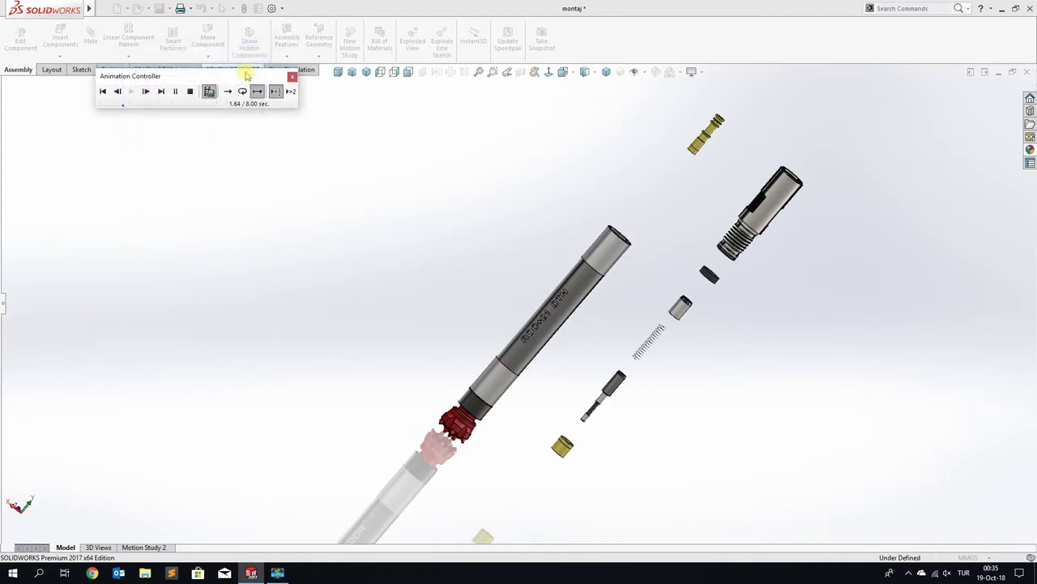